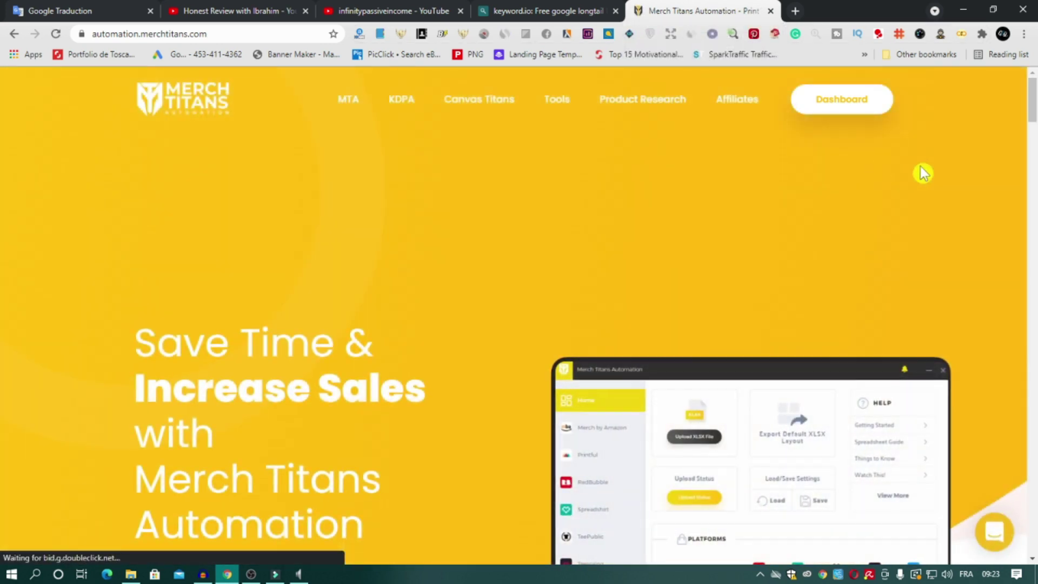
Scroll through the Merch Titans automation homepage down to its free tools links
{"action": "scroll", "coordinate": [920, 172], "scroll_direction": "down", "scroll_amount": 2}
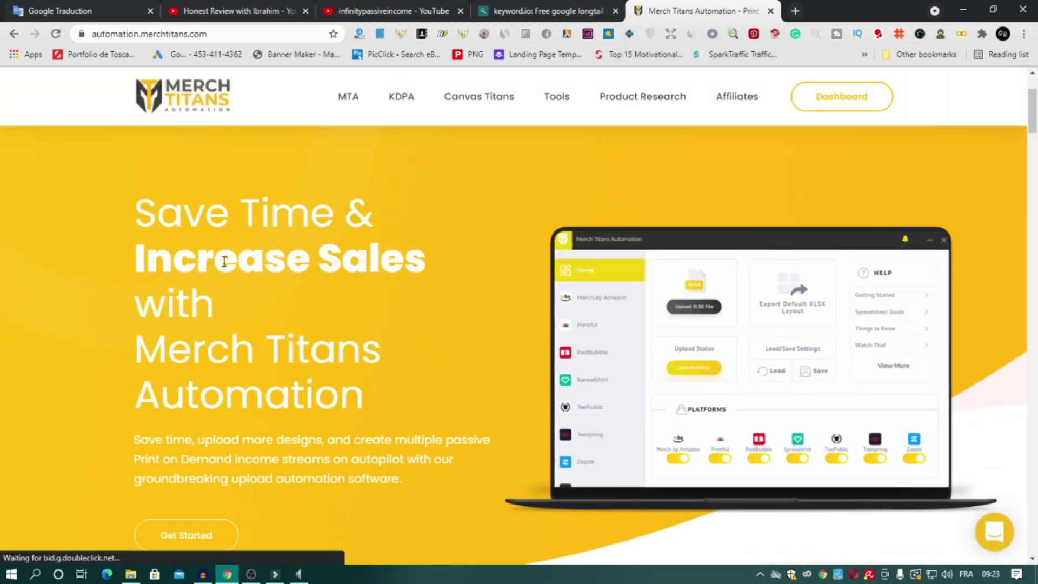
{"action": "left_click_drag", "start_coordinate": [216, 308], "coordinate": [192, 275]}
{"action": "left_click", "coordinate": [192, 276]}
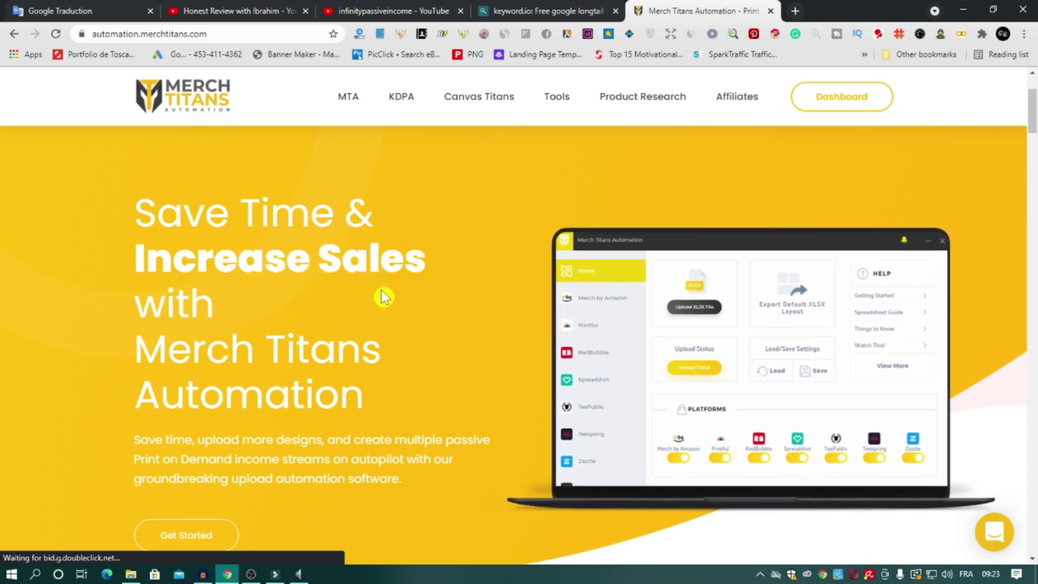
{"action": "scroll", "coordinate": [944, 289], "scroll_direction": "down", "scroll_amount": 7}
{"action": "scroll", "coordinate": [944, 289], "scroll_direction": "down", "scroll_amount": 14}
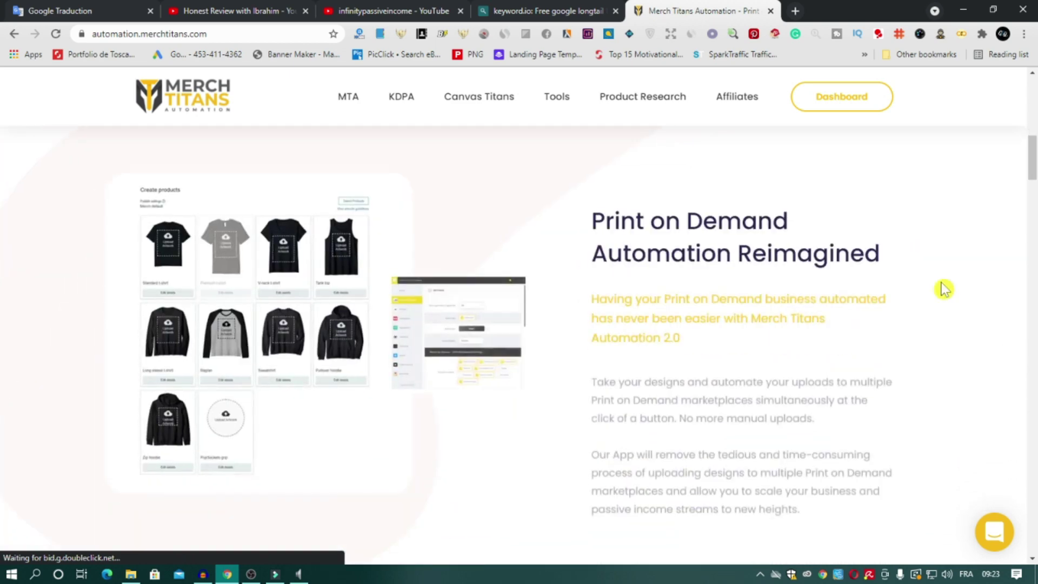
{"action": "scroll", "coordinate": [944, 290], "scroll_direction": "down", "scroll_amount": 12}
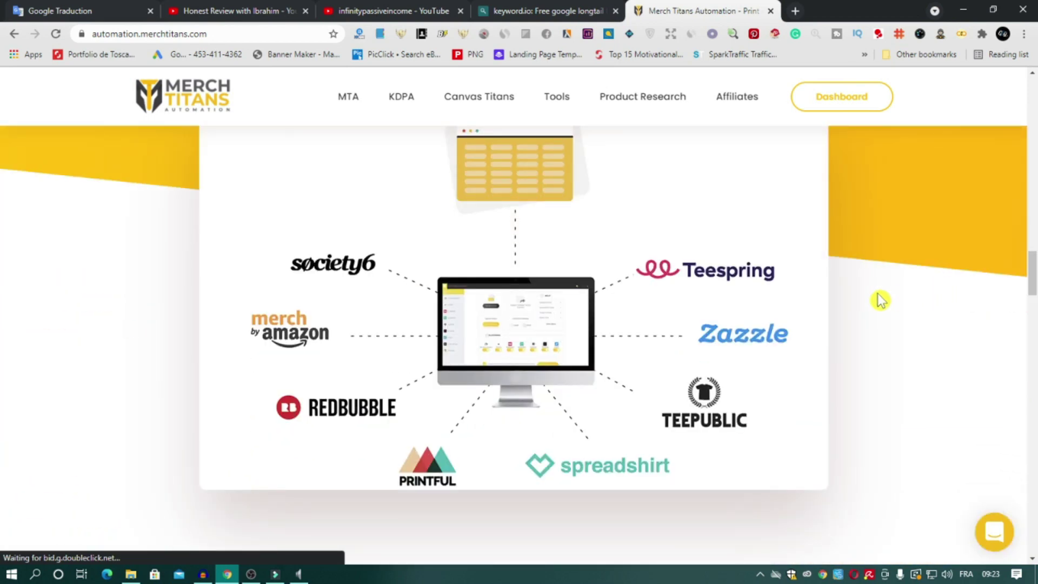
{"action": "scroll", "coordinate": [880, 300], "scroll_direction": "down", "scroll_amount": 15}
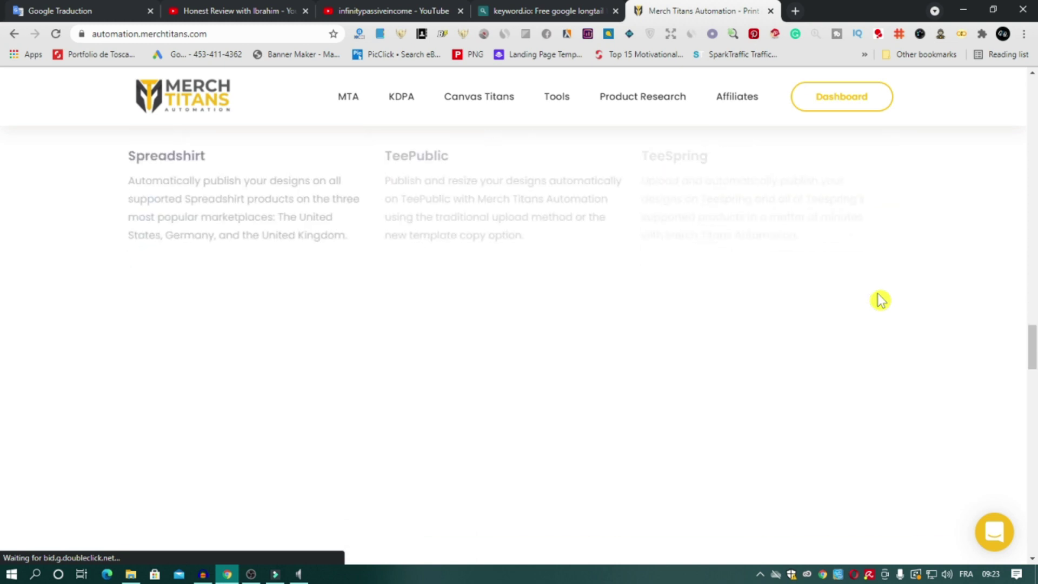
{"action": "scroll", "coordinate": [880, 300], "scroll_direction": "down", "scroll_amount": 5}
{"action": "left_click_drag", "start_coordinate": [1031, 374], "coordinate": [1033, 539]}
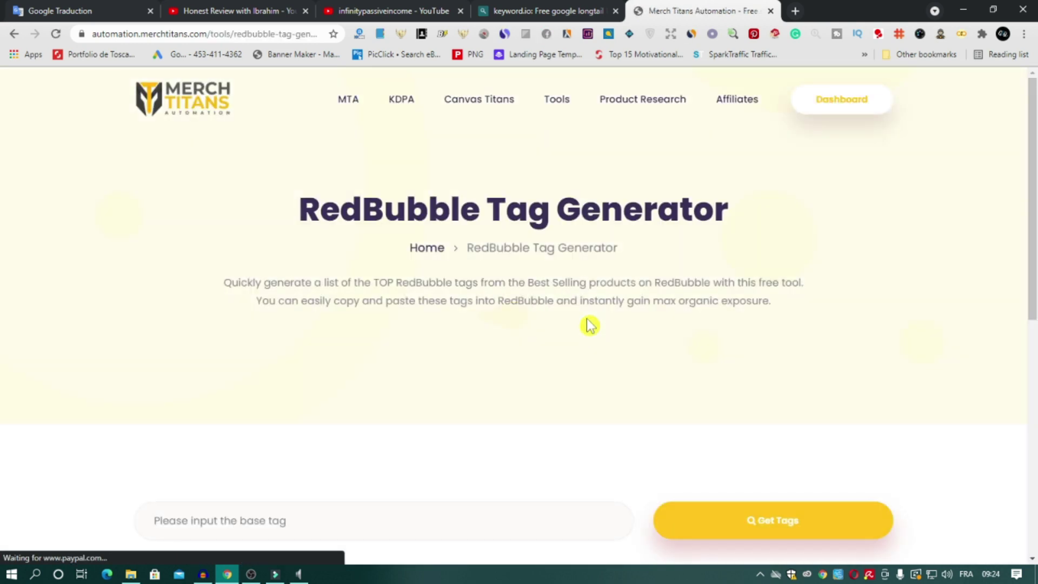
Generate the top RedBubble tags for the base tag 'dog'
{"action": "scroll", "coordinate": [587, 326], "scroll_direction": "down", "scroll_amount": 3}
{"action": "left_click", "coordinate": [208, 331]}
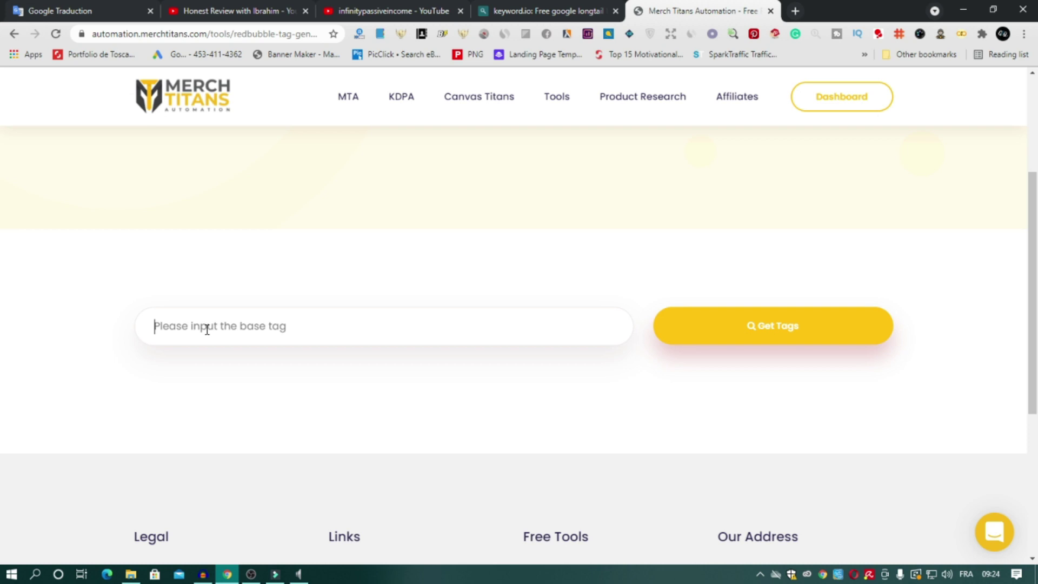
{"action": "type", "text": "dog"}
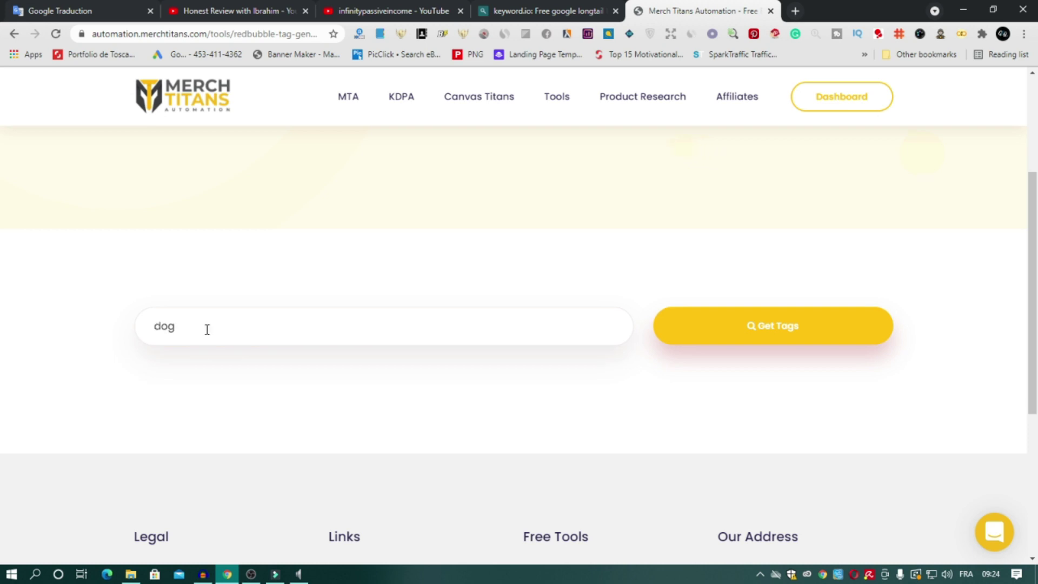
{"action": "left_click", "coordinate": [717, 329]}
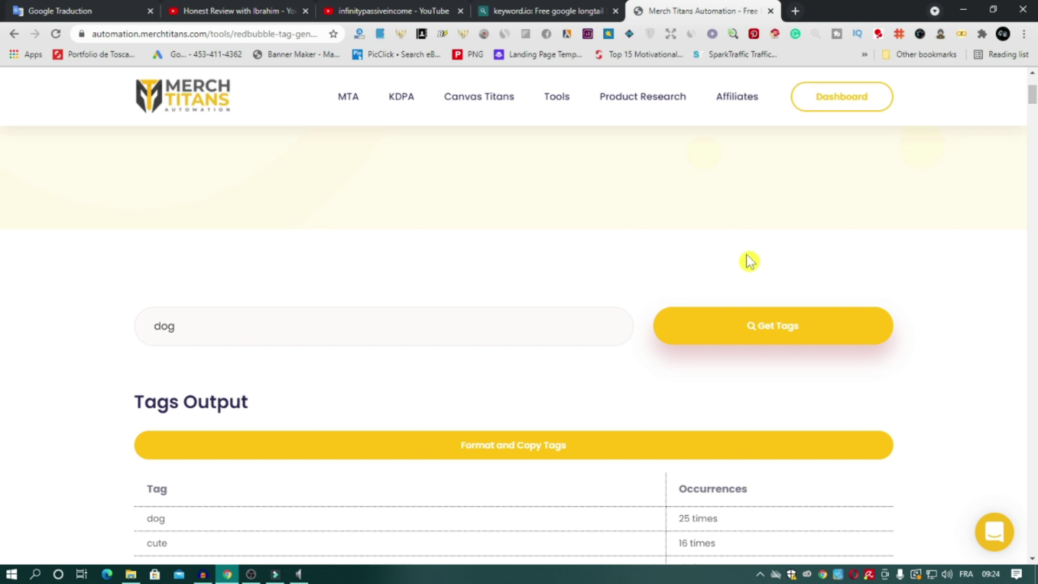
Copy the generated 'dog' tags as a formatted list
{"action": "scroll", "coordinate": [551, 278], "scroll_direction": "down", "scroll_amount": 9}
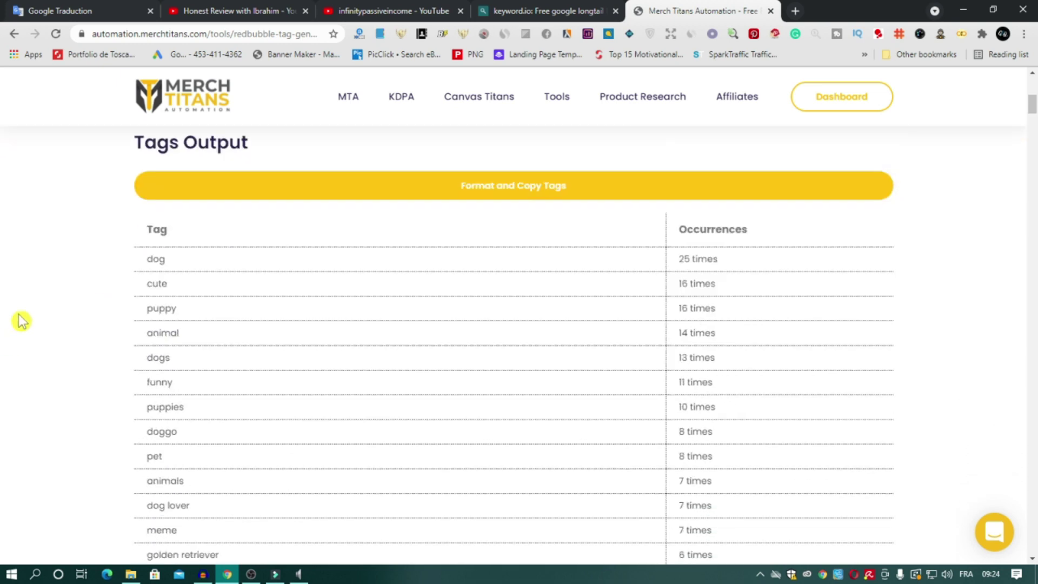
{"action": "scroll", "coordinate": [24, 320], "scroll_direction": "up", "scroll_amount": 8}
{"action": "scroll", "coordinate": [517, 522], "scroll_direction": "up", "scroll_amount": 2}
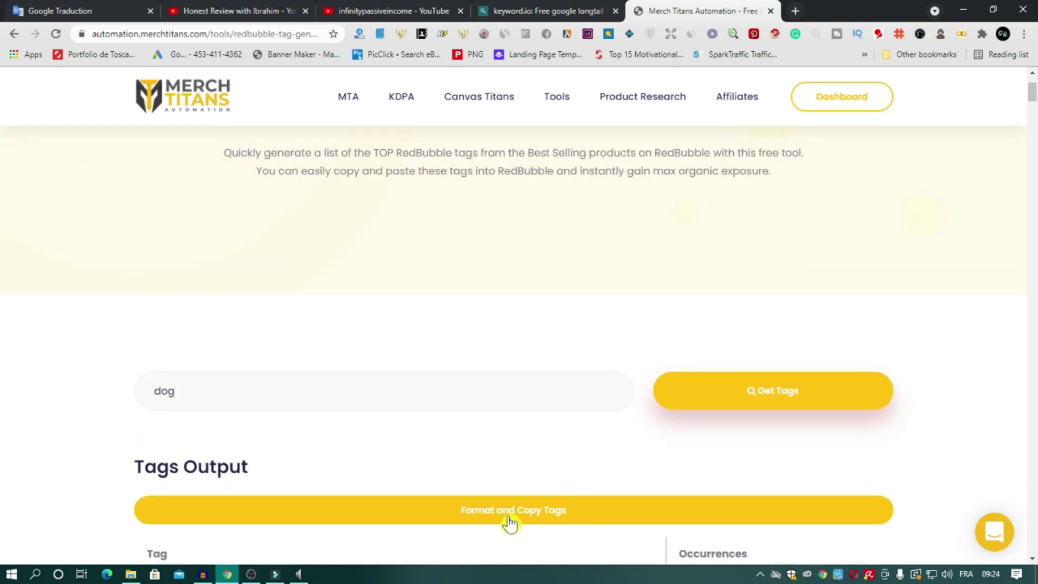
{"action": "left_click", "coordinate": [514, 518]}
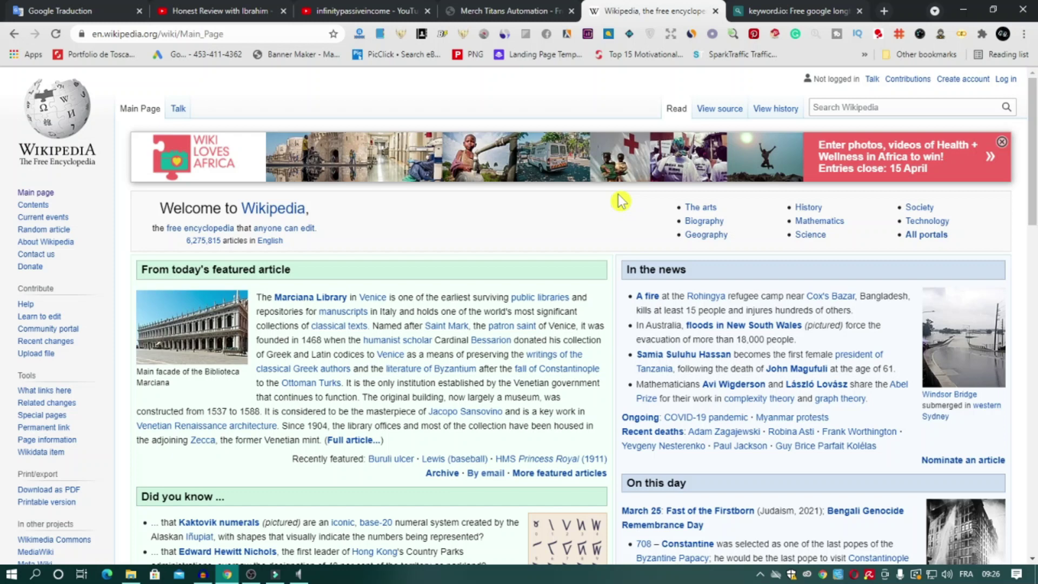
Search Wikipedia for 'cof' and open the Coffee article
{"action": "left_click", "coordinate": [853, 108]}
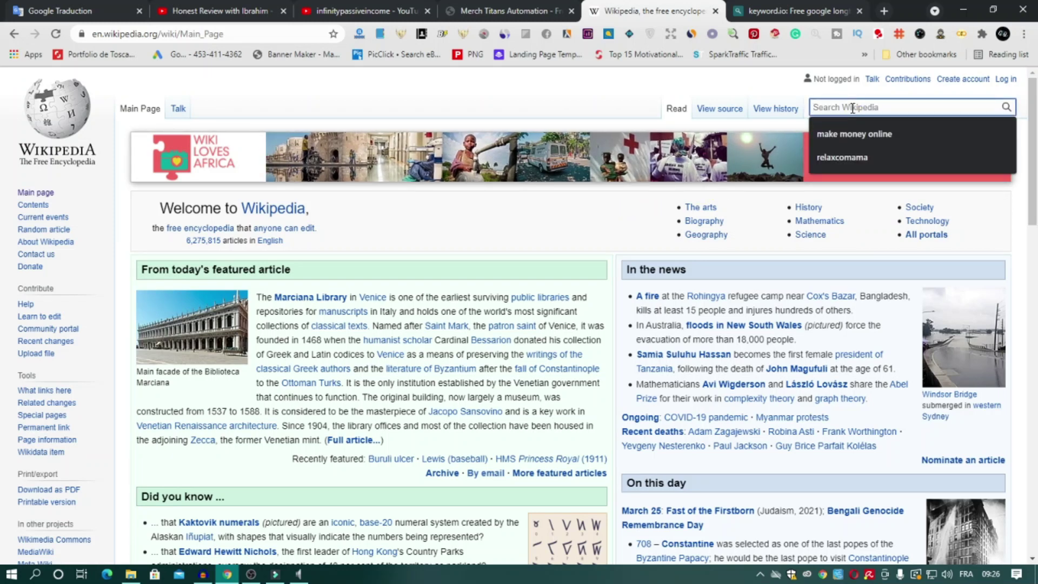
{"action": "type", "text": "co"}
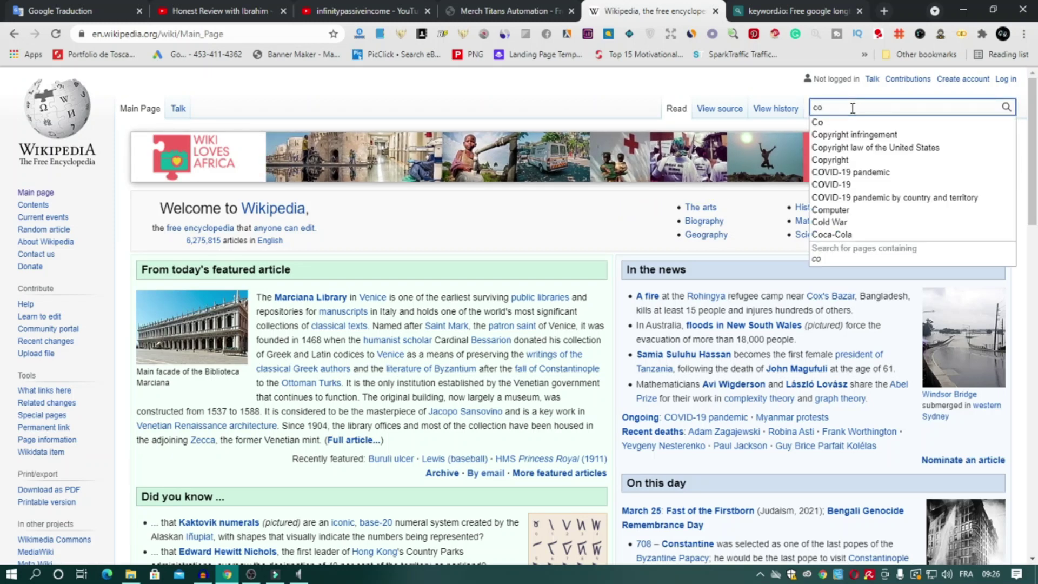
{"action": "type", "text": "f"}
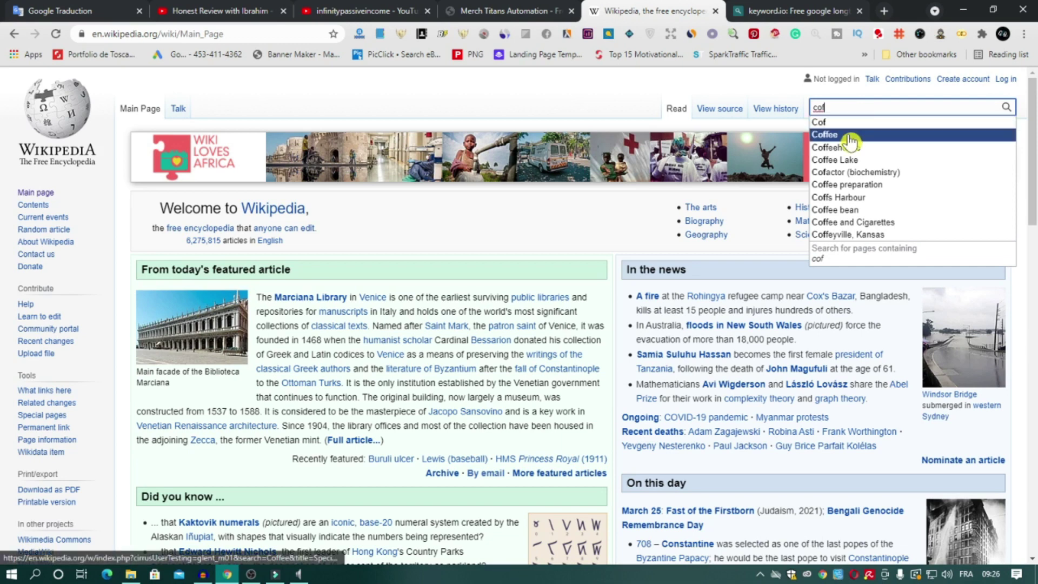
{"action": "left_click", "coordinate": [850, 135]}
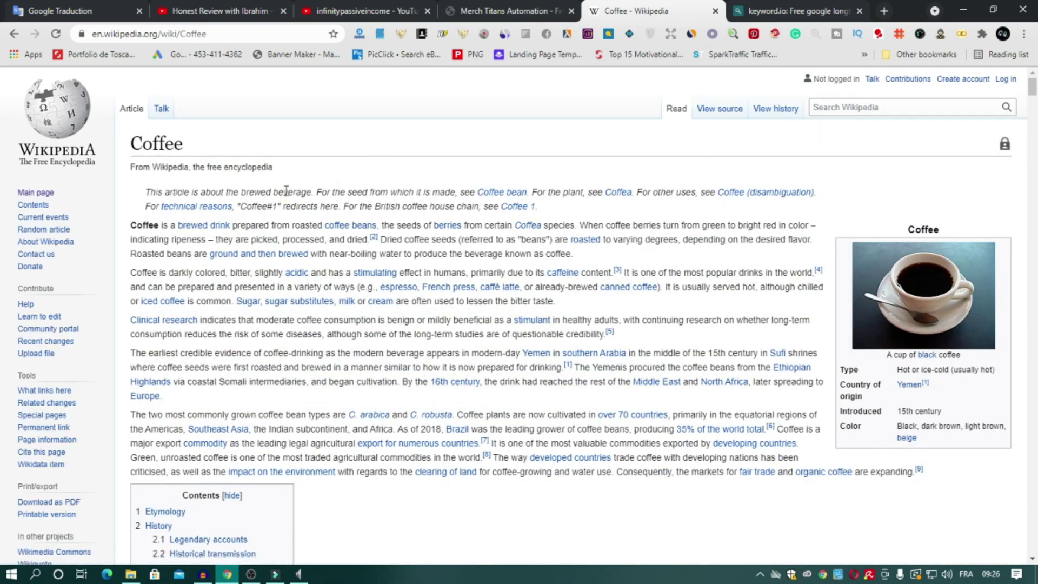
Preview the Coffee article's linked terms: coffee beans, berries, Coffea and roasting
{"action": "mouse_move", "coordinate": [212, 229]}
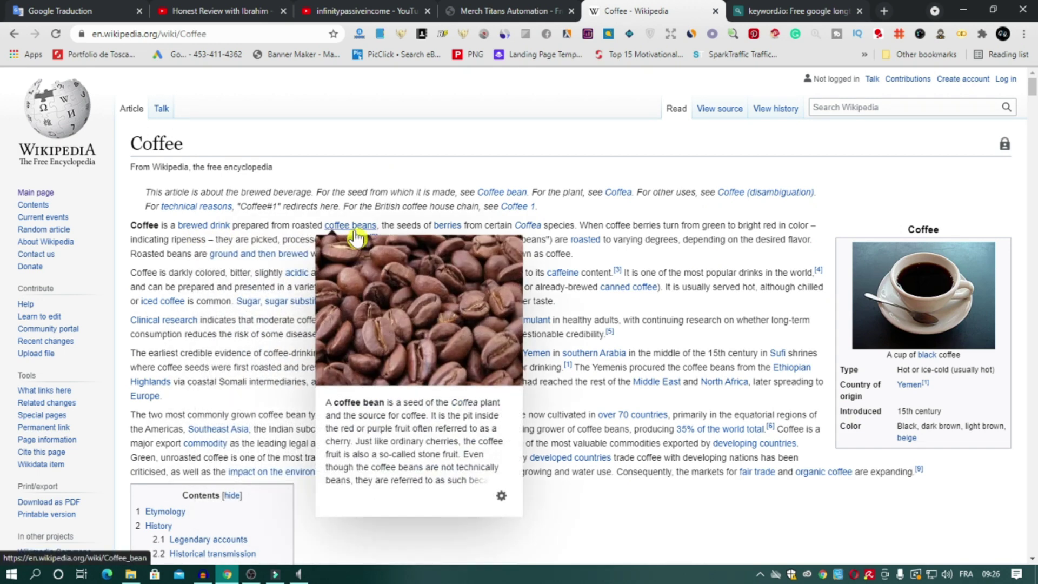
{"action": "mouse_move", "coordinate": [450, 236]}
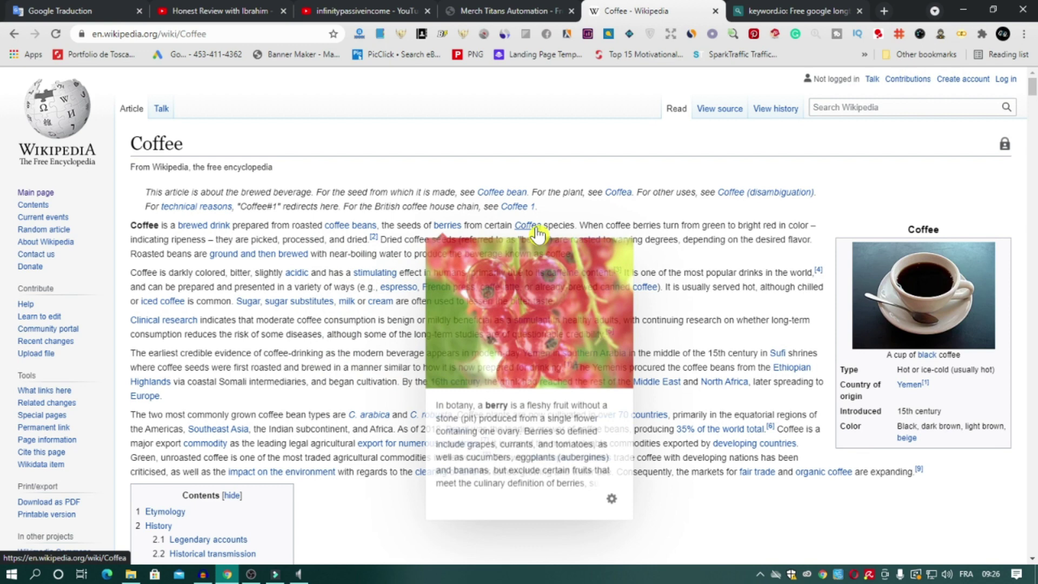
{"action": "mouse_move", "coordinate": [540, 235]}
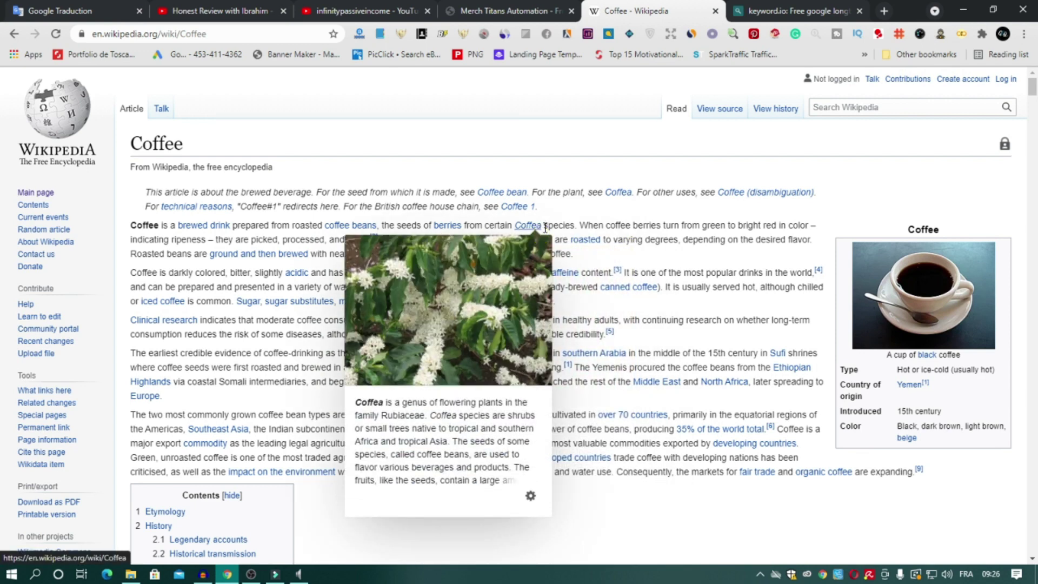
{"action": "mouse_move", "coordinate": [578, 246]}
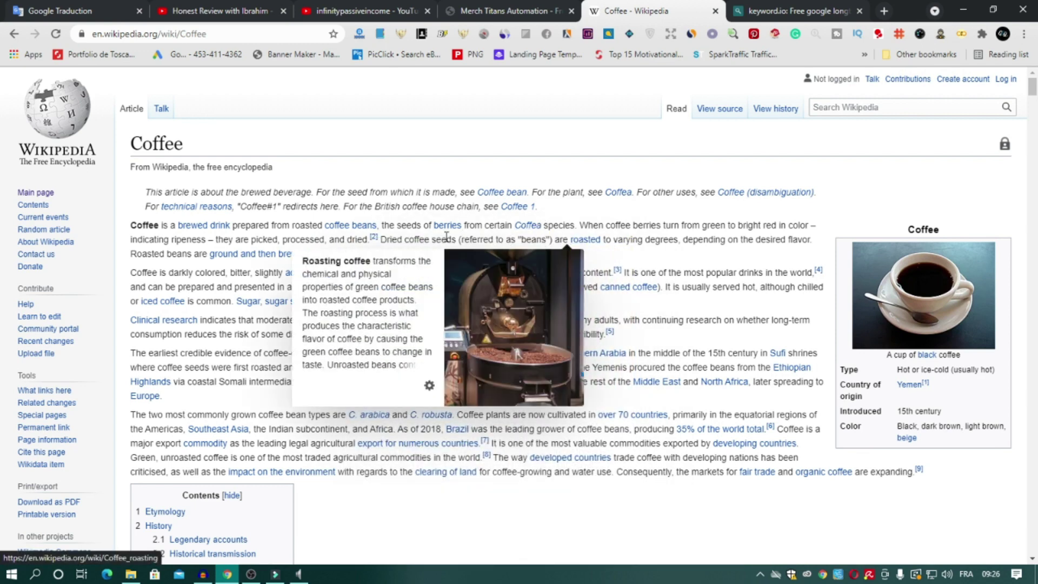
{"action": "mouse_move", "coordinate": [295, 258]}
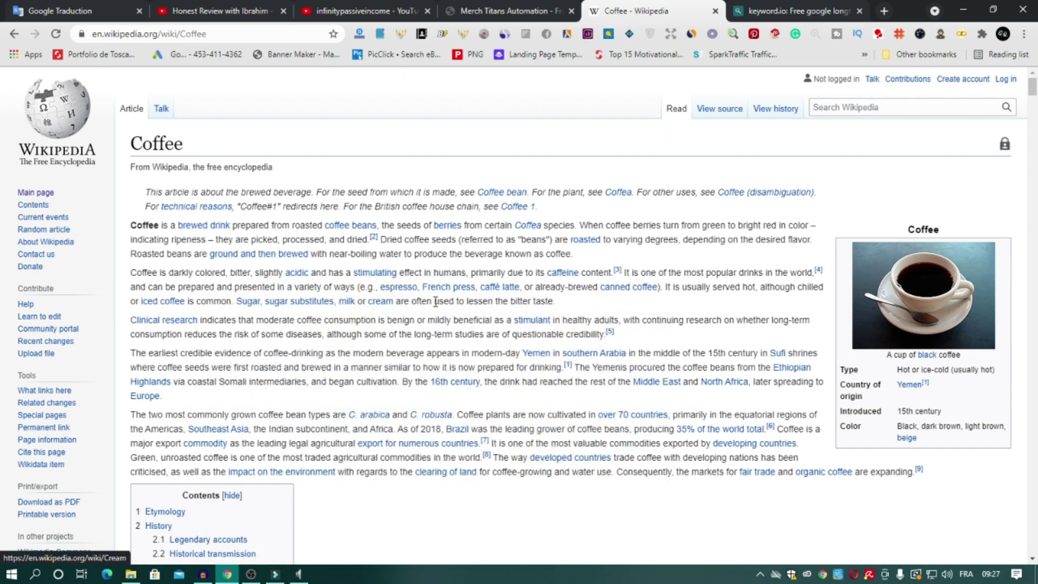
{"action": "scroll", "coordinate": [614, 308], "scroll_direction": "down", "scroll_amount": 15}
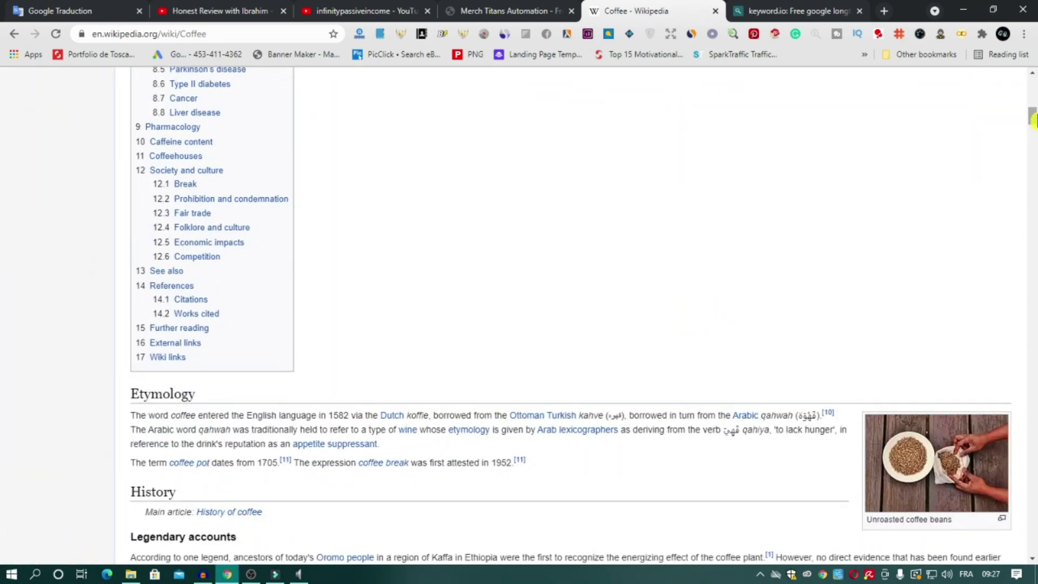
{"action": "scroll", "coordinate": [626, 196], "scroll_direction": "down", "scroll_amount": 8}
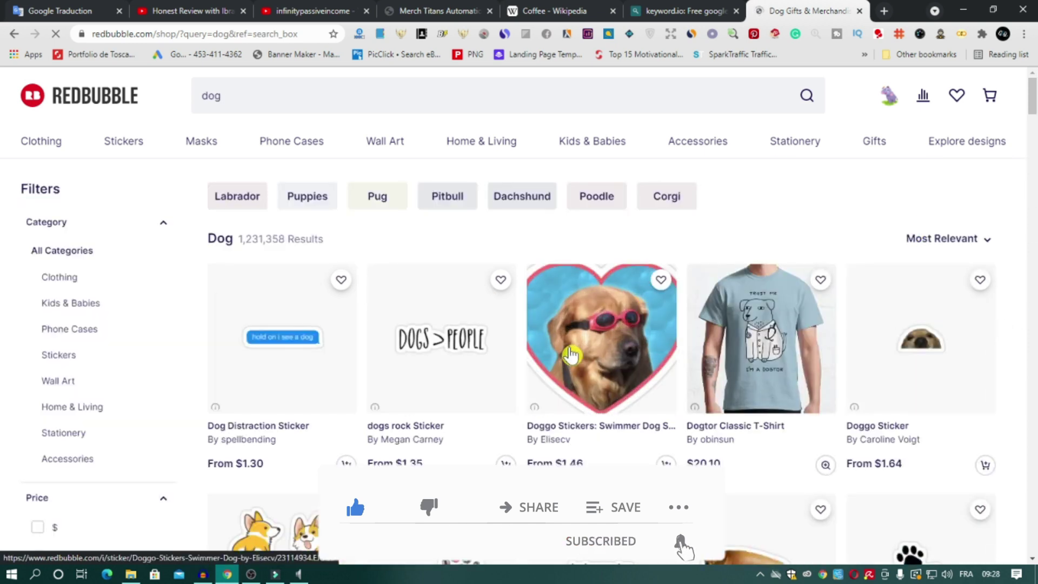
Open the Swimmer Dog Sticker product and bring its Stickers Tags and All Product Tags into view
{"action": "left_click", "coordinate": [572, 355]}
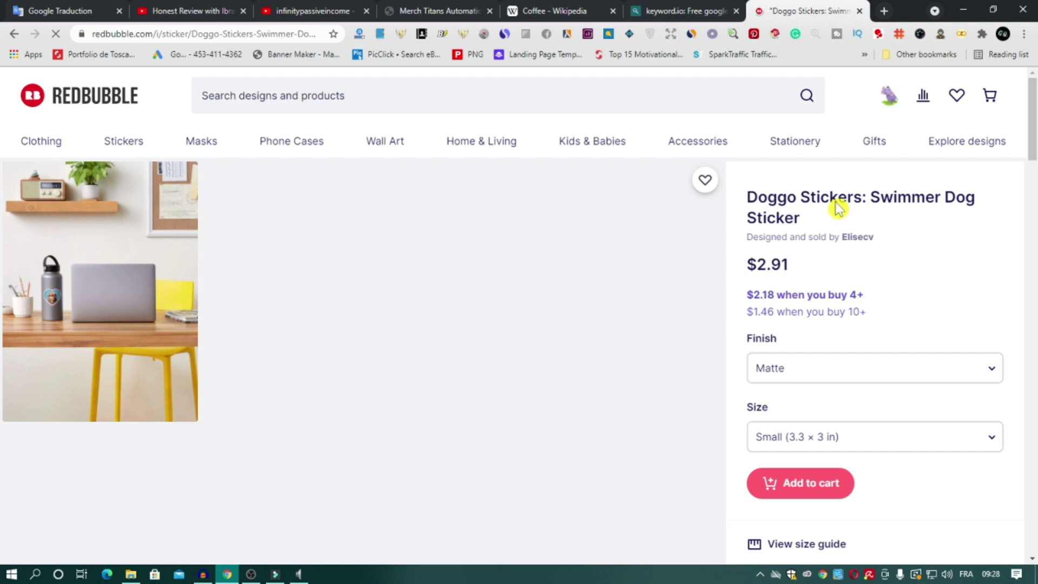
{"action": "scroll", "coordinate": [1020, 232], "scroll_direction": "down", "scroll_amount": 10}
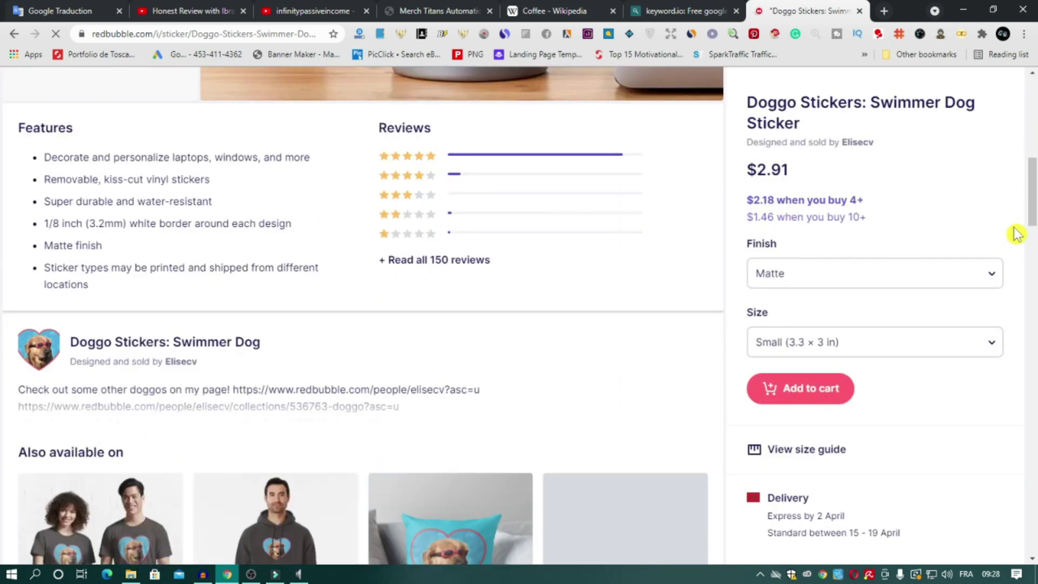
{"action": "scroll", "coordinate": [1017, 232], "scroll_direction": "down", "scroll_amount": 10}
{"action": "scroll", "coordinate": [998, 248], "scroll_direction": "down", "scroll_amount": 15}
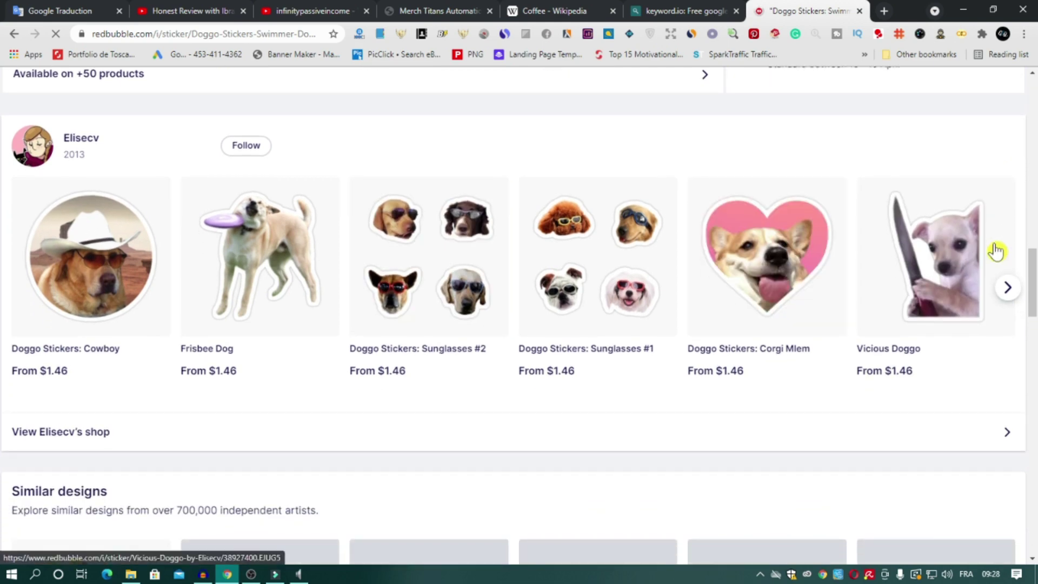
{"action": "scroll", "coordinate": [997, 249], "scroll_direction": "down", "scroll_amount": 6}
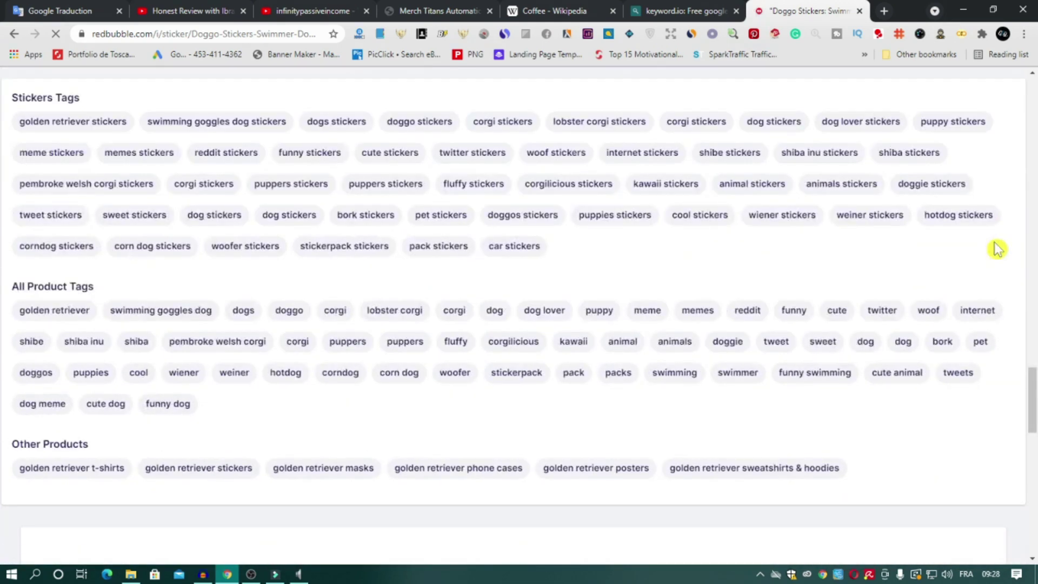
{"action": "scroll", "coordinate": [997, 249], "scroll_direction": "up", "scroll_amount": 2}
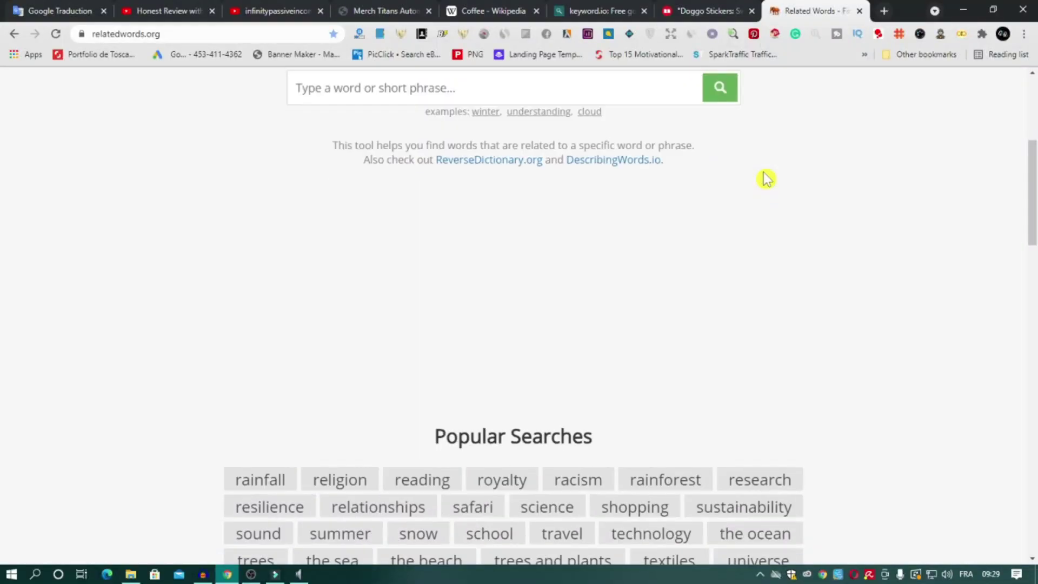
Look up words related to 'dog', then list the words related to 'pet'
{"action": "scroll", "coordinate": [765, 178], "scroll_direction": "down", "scroll_amount": 5}
{"action": "scroll", "coordinate": [764, 178], "scroll_direction": "up", "scroll_amount": 10}
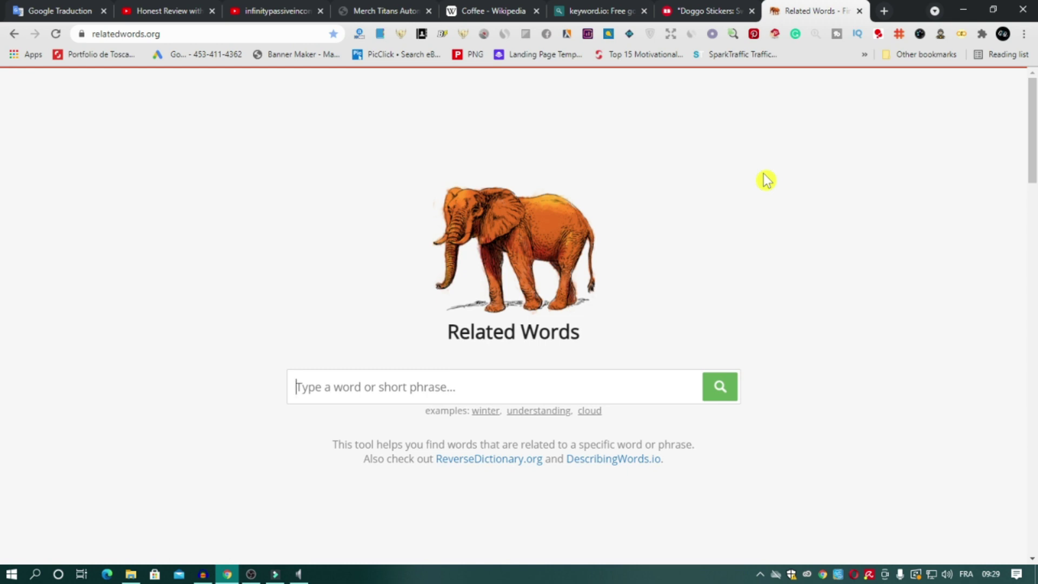
{"action": "left_click", "coordinate": [468, 380]}
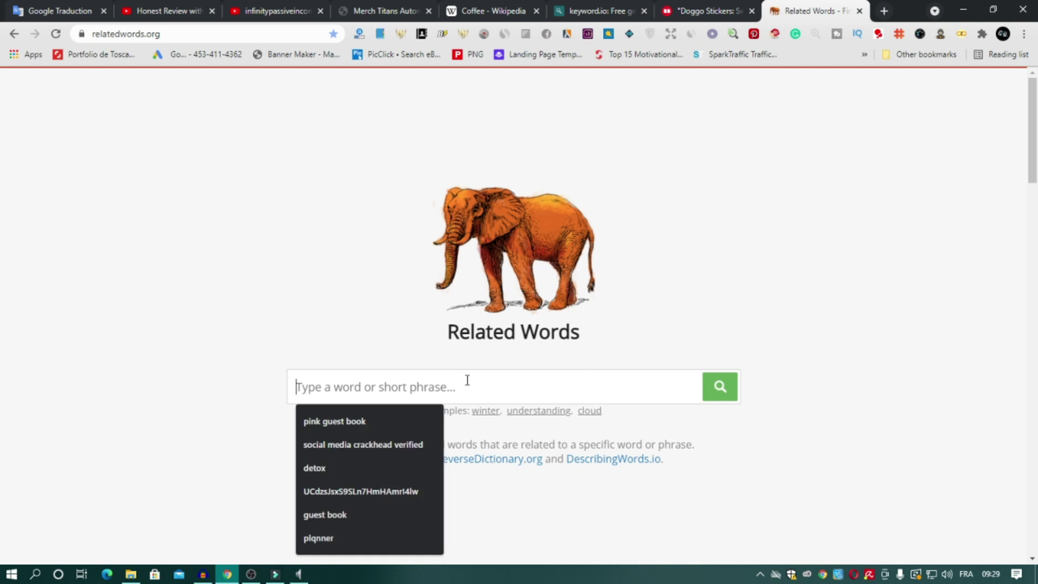
{"action": "type", "text": "dog"}
{"action": "key", "text": "Return"}
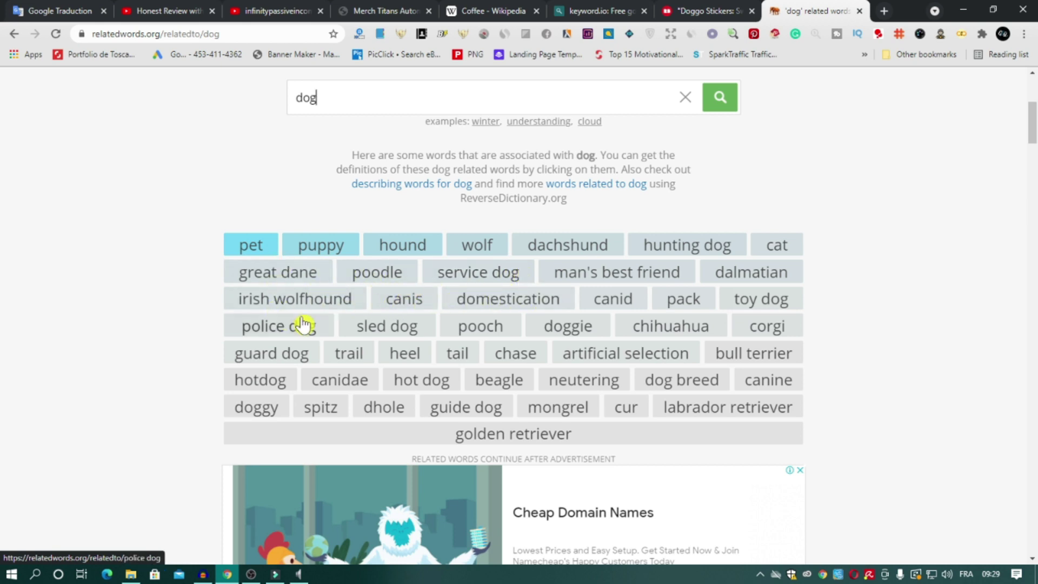
{"action": "left_click", "coordinate": [256, 253]}
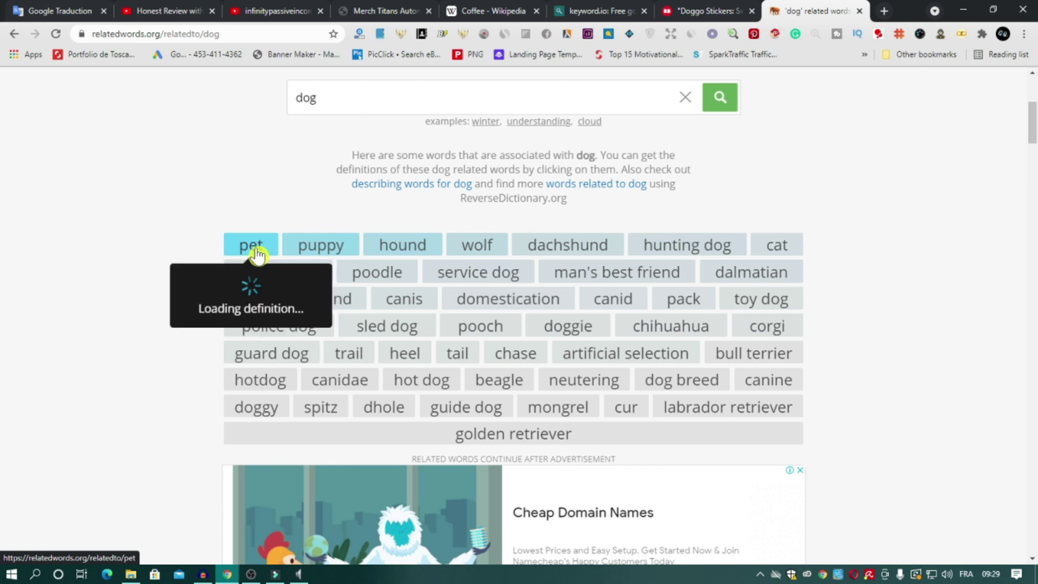
{"action": "left_click", "coordinate": [238, 519]}
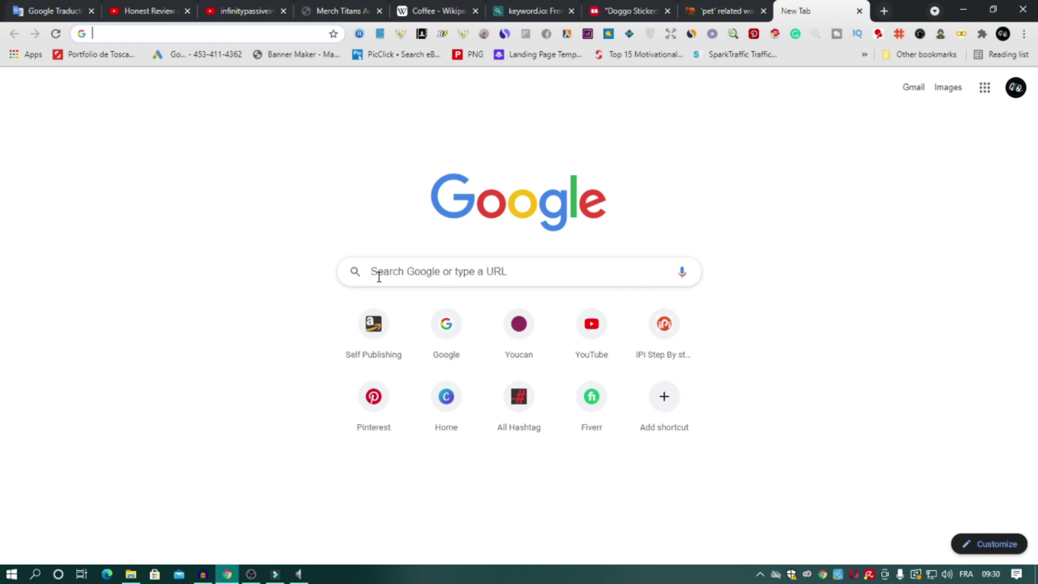
Search the Chrome Web Store for 'tag generator' and open the Redbubble Tag Generator extension
{"action": "type", "text": "g"}
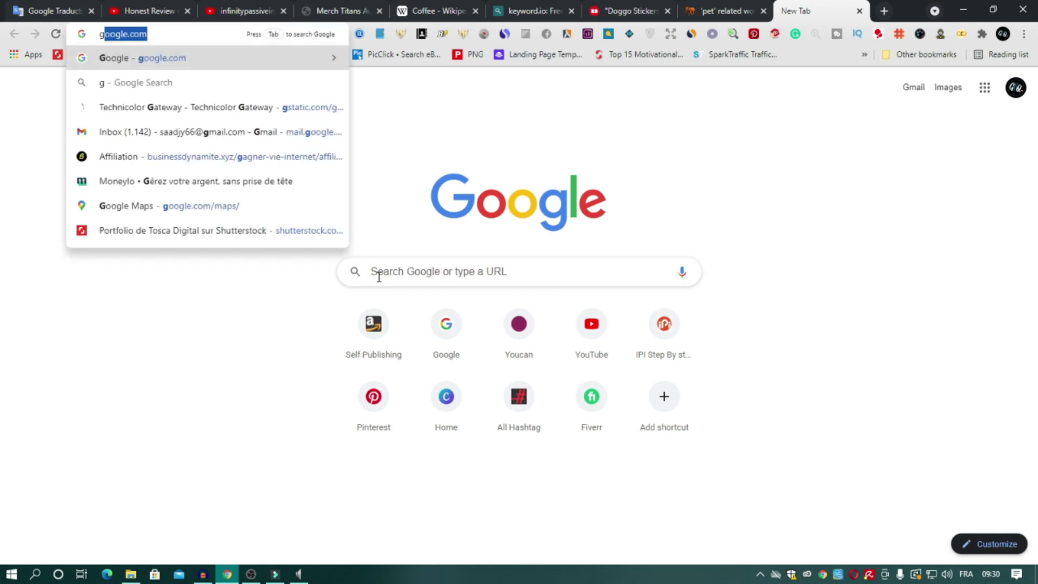
{"action": "type", "text": "oogle ex"}
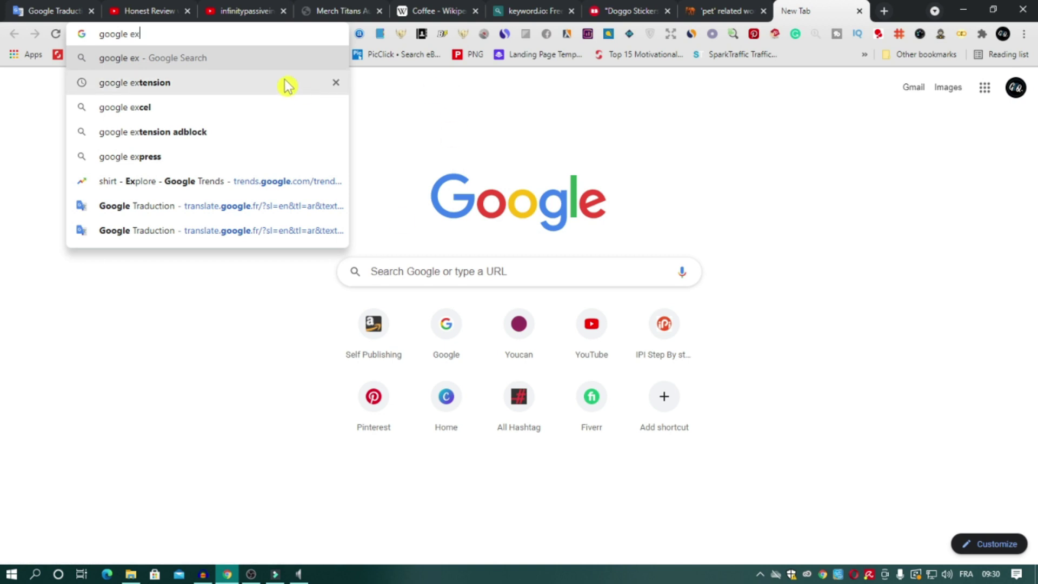
{"action": "left_click", "coordinate": [287, 85]}
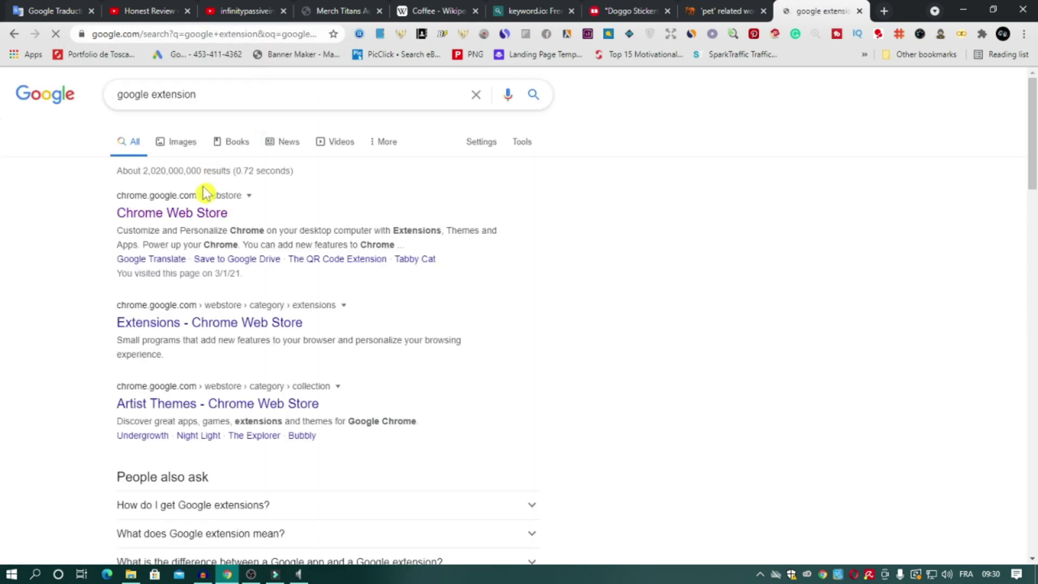
{"action": "left_click", "coordinate": [207, 216]}
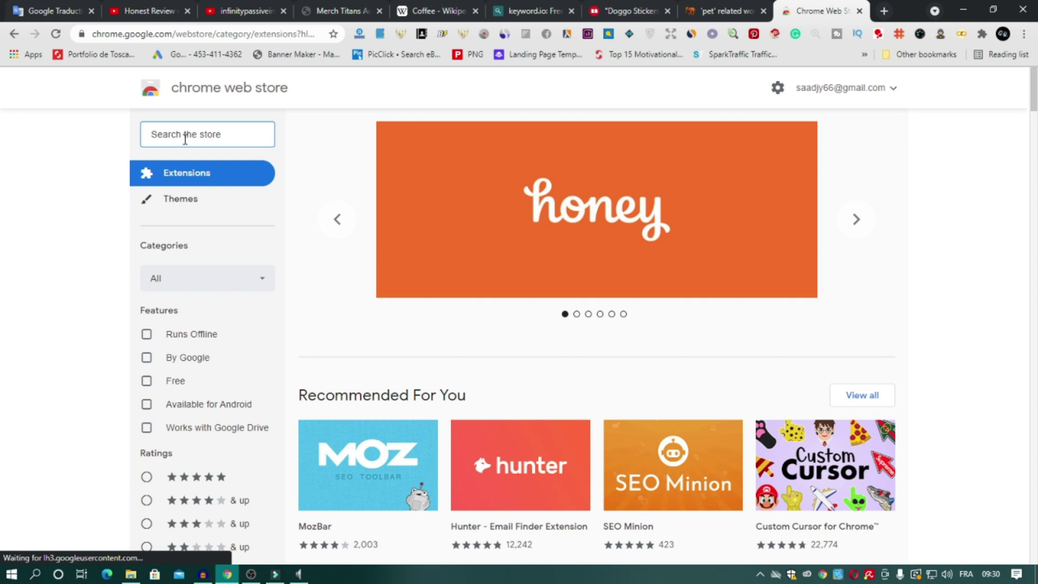
{"action": "type", "text": "tag "}
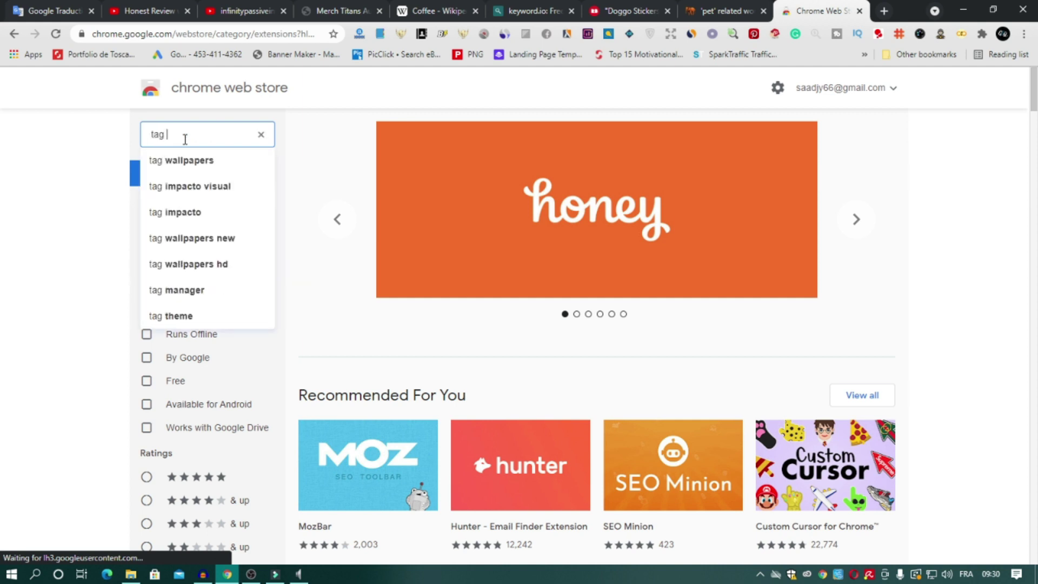
{"action": "type", "text": "generator"}
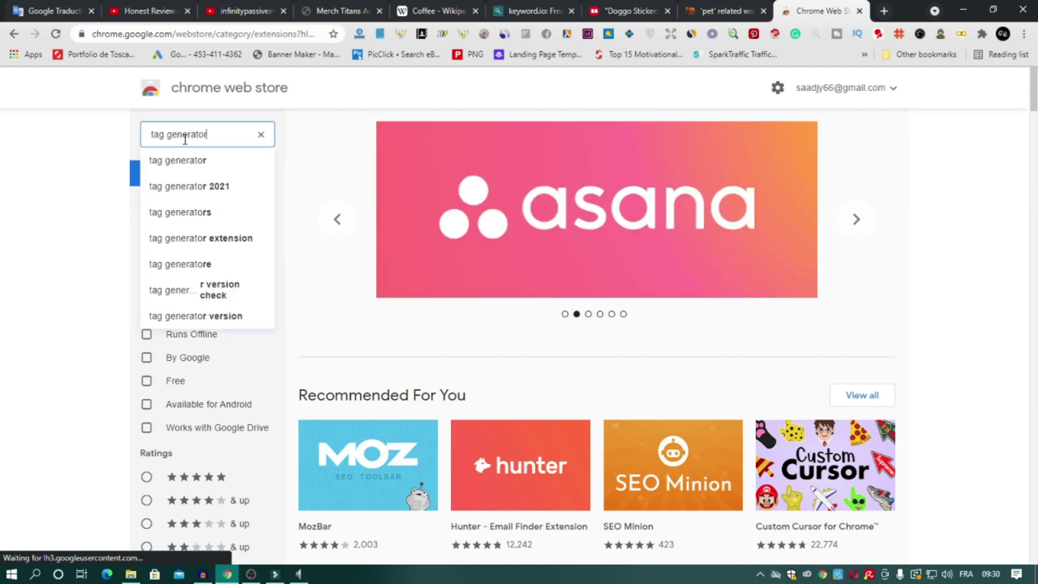
{"action": "key", "text": "Return"}
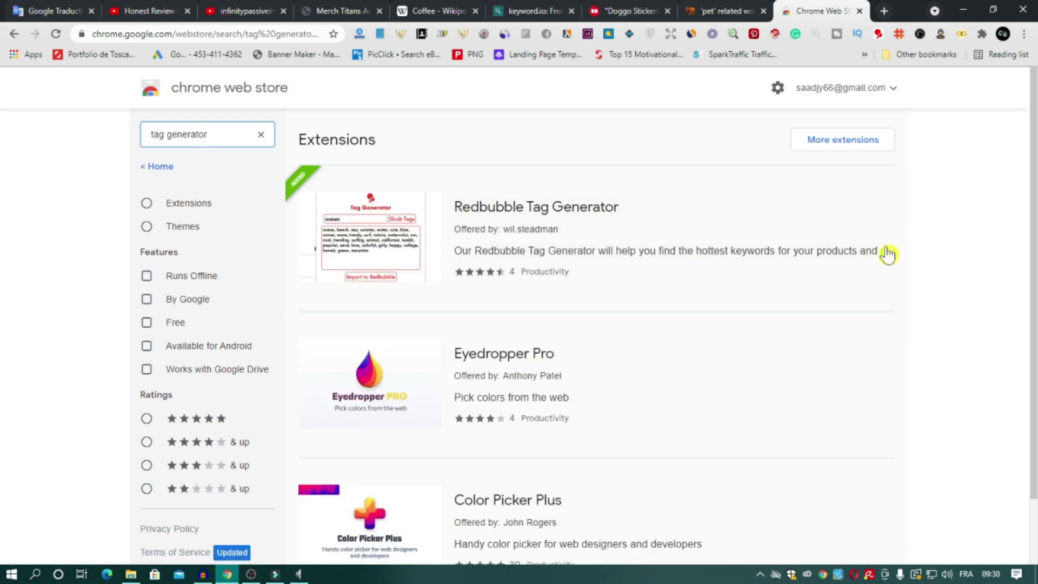
{"action": "left_click", "coordinate": [411, 251]}
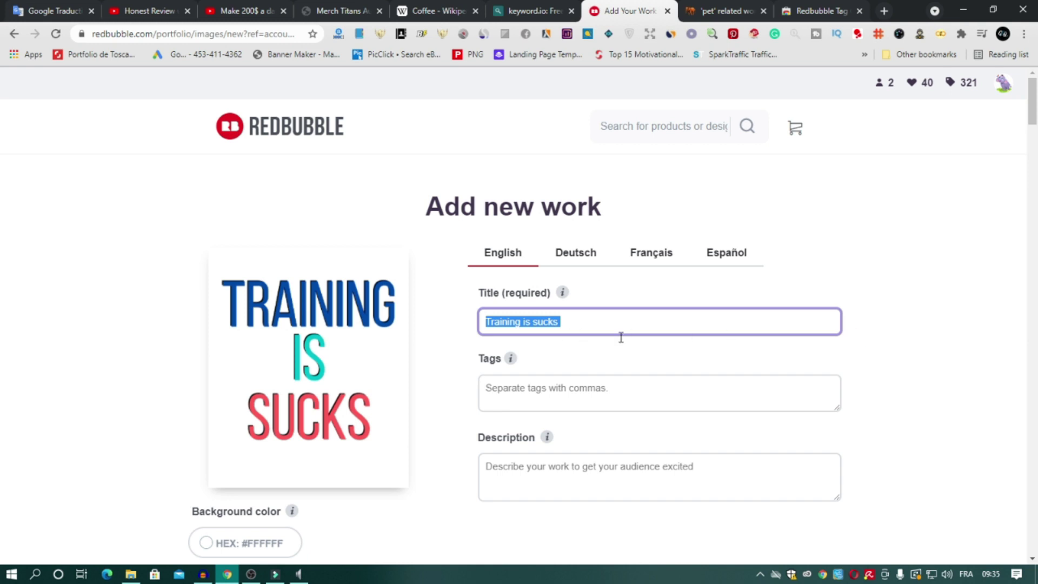
Copy the work title 'Training is sucks' into the Tag Generator extension's keyword box
{"action": "left_click", "coordinate": [642, 355]}
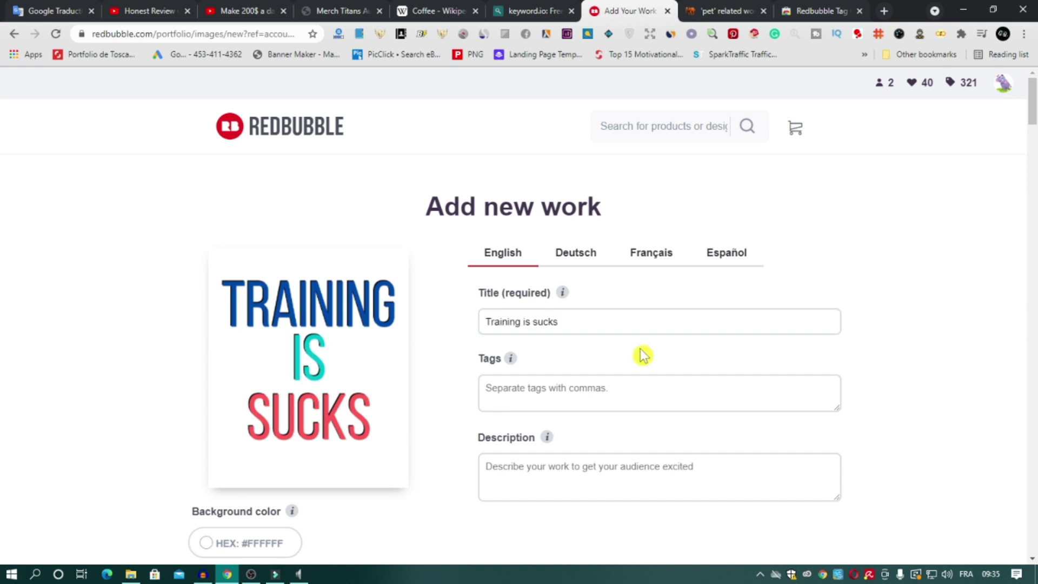
{"action": "triple_click", "coordinate": [542, 320]}
{"action": "right_click", "coordinate": [546, 320]}
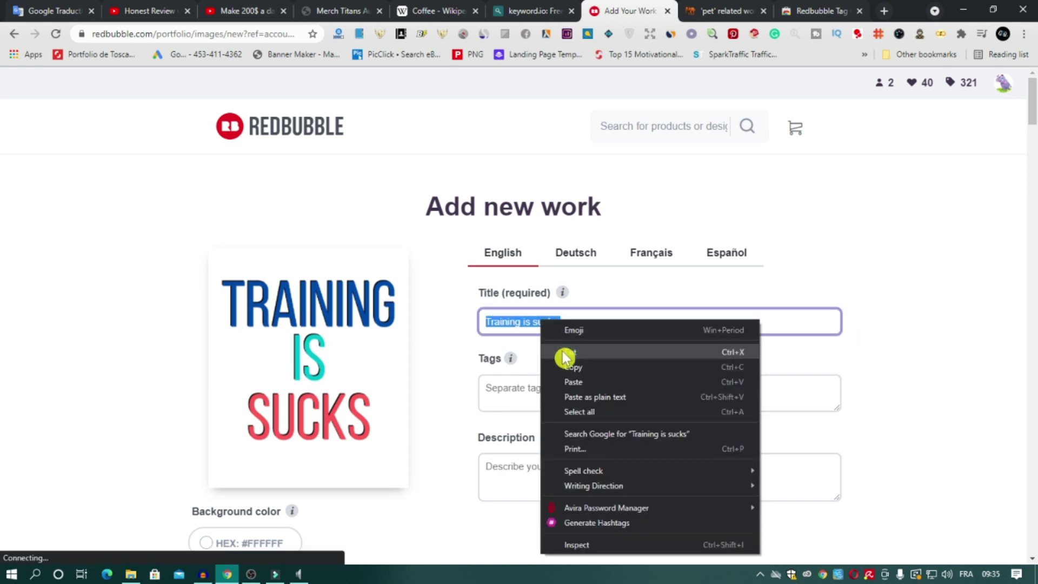
{"action": "left_click", "coordinate": [572, 366]}
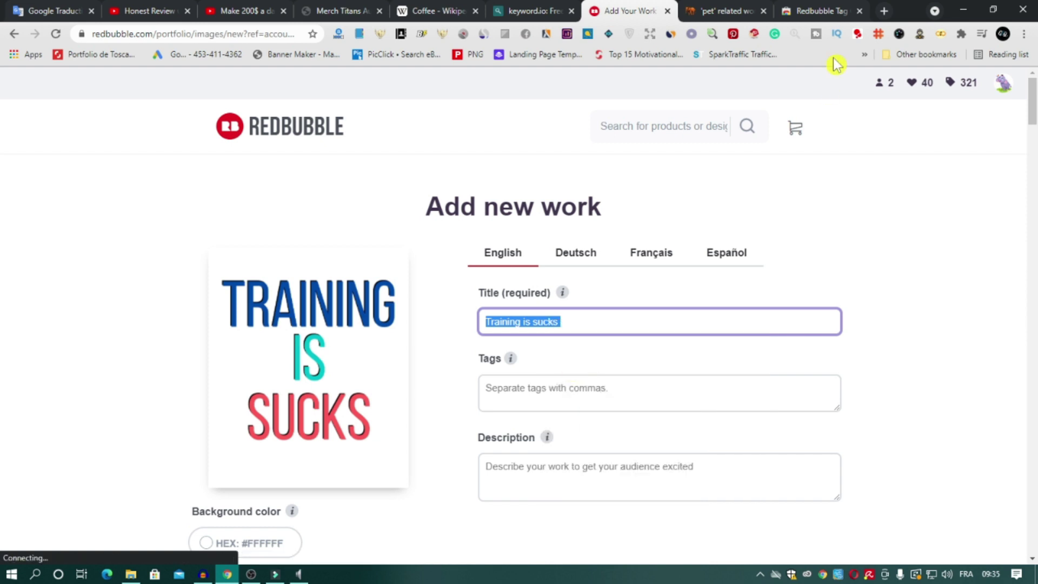
{"action": "left_click", "coordinate": [858, 34]}
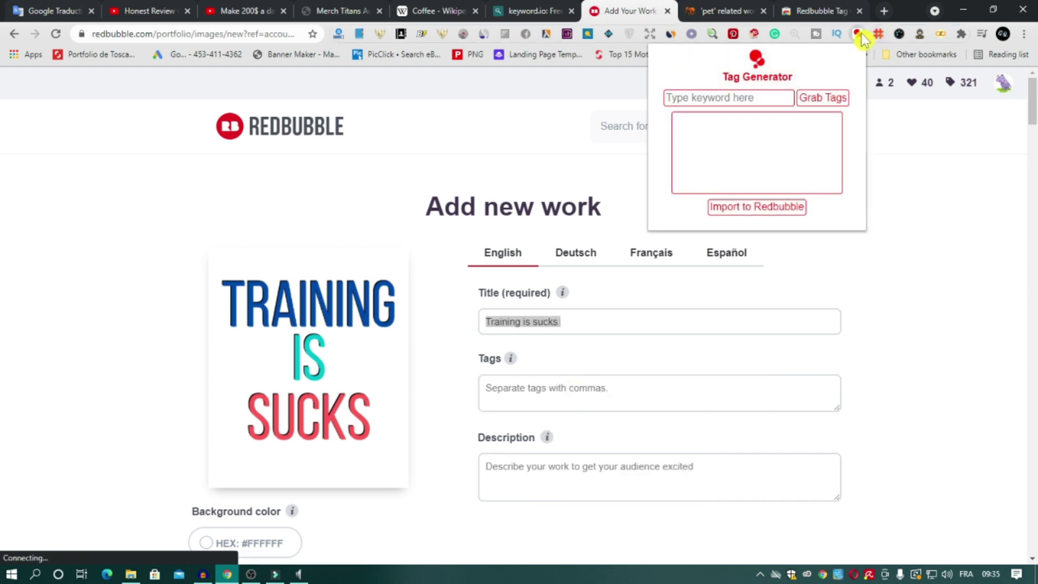
{"action": "right_click", "coordinate": [757, 101]}
{"action": "left_click", "coordinate": [786, 201]}
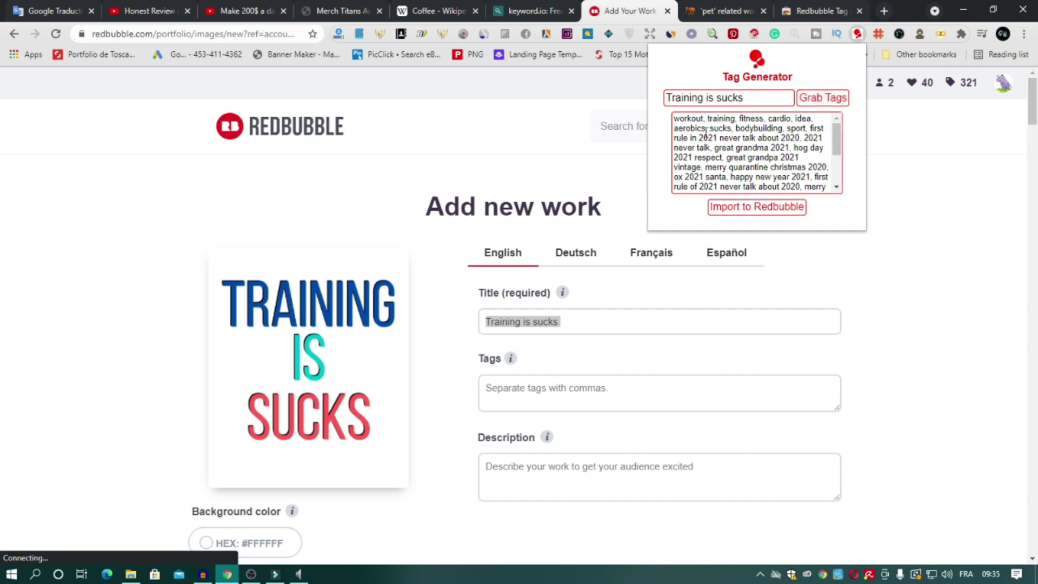
Import the generated tags into the Tags field and enlarge the box to review them
{"action": "scroll", "coordinate": [841, 151], "scroll_direction": "down", "scroll_amount": 5}
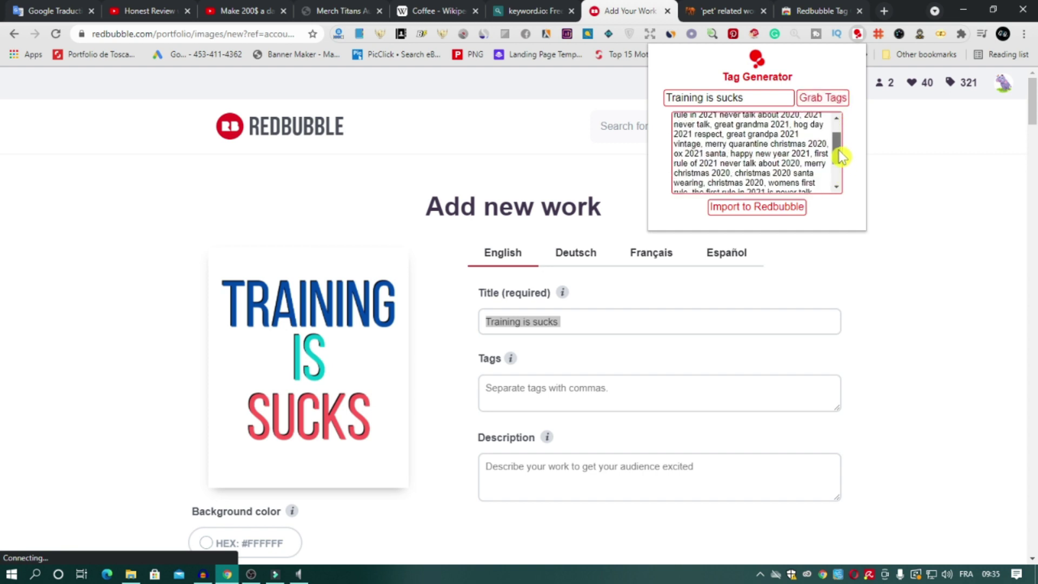
{"action": "scroll", "coordinate": [840, 135], "scroll_direction": "up", "scroll_amount": 5}
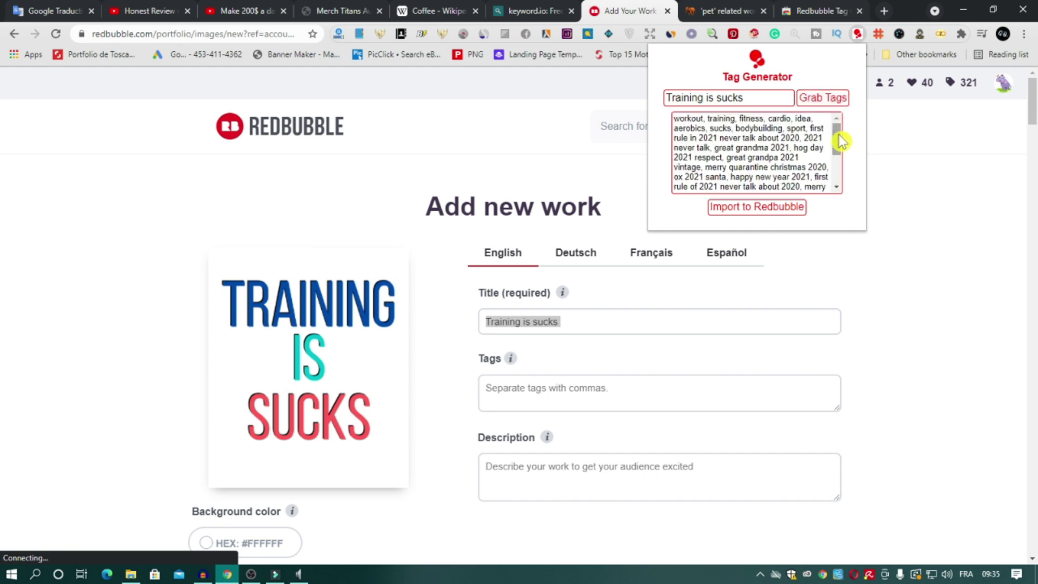
{"action": "left_click", "coordinate": [758, 209]}
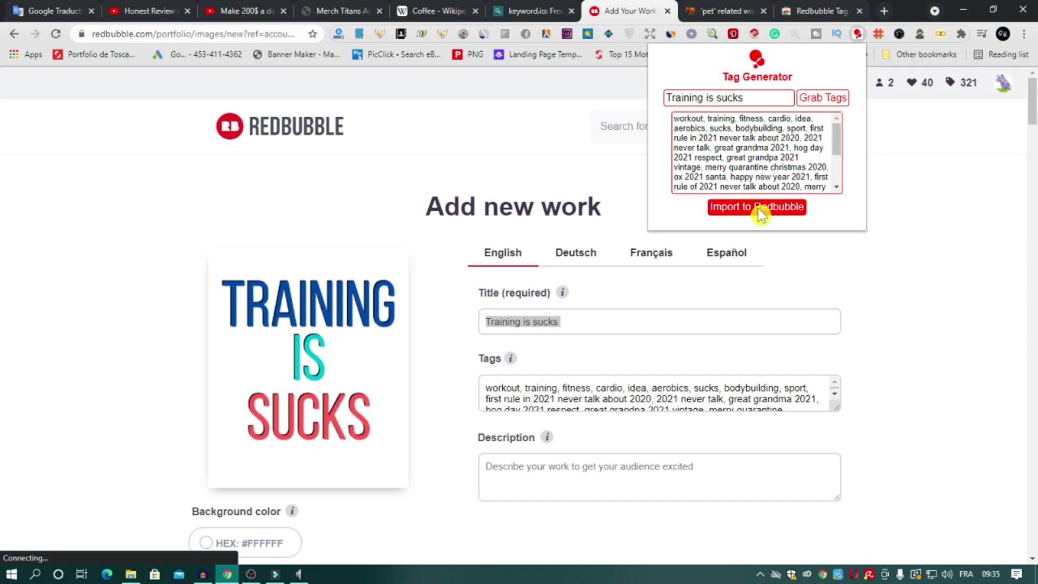
{"action": "left_click_drag", "start_coordinate": [835, 408], "coordinate": [832, 488]}
{"action": "left_click_drag", "start_coordinate": [702, 476], "coordinate": [498, 388]}
{"action": "left_click", "coordinate": [529, 399]}
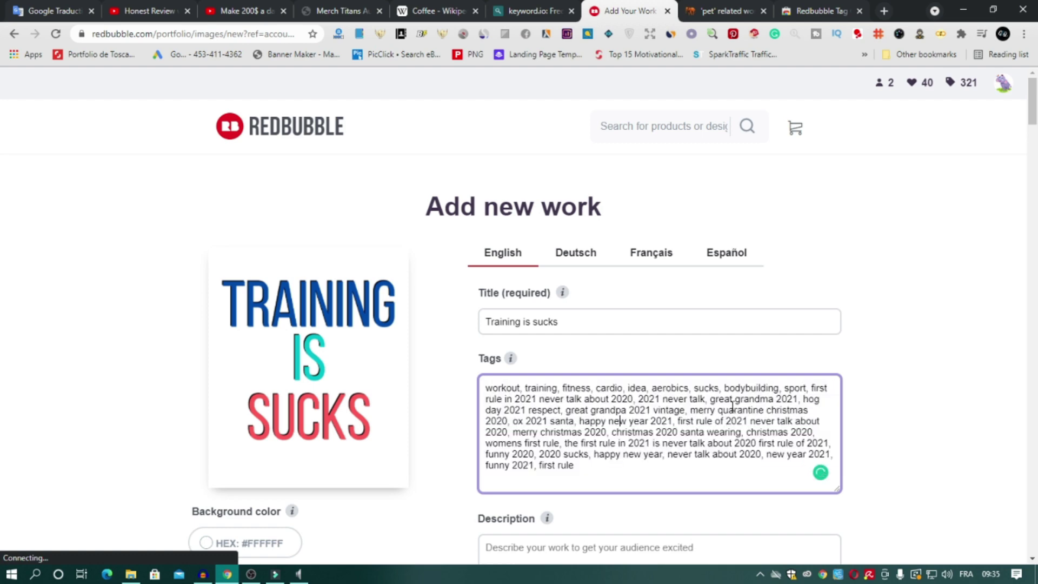
{"action": "left_click", "coordinate": [900, 355]}
{"action": "scroll", "coordinate": [900, 355], "scroll_direction": "down", "scroll_amount": 15}
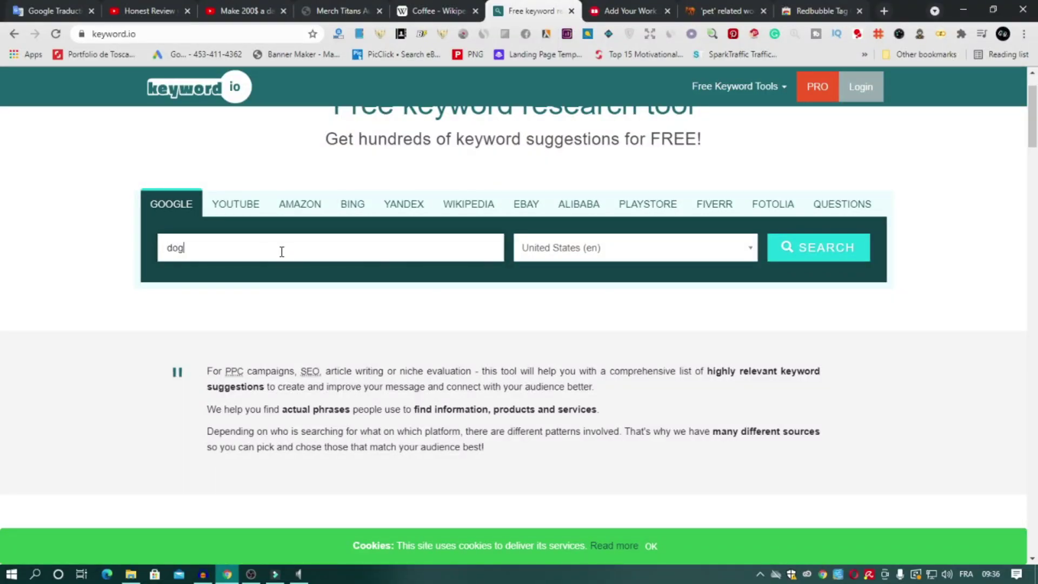
Search long-tail 'dog' keywords for United States (en) and dismiss the sign-up popup
{"action": "left_click", "coordinate": [710, 258]}
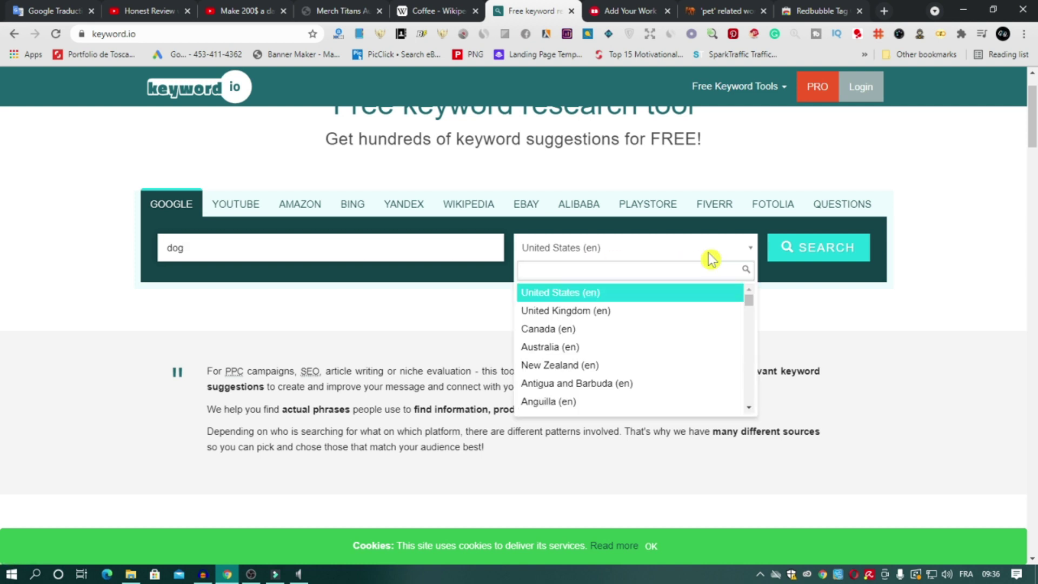
{"action": "left_click", "coordinate": [710, 258]}
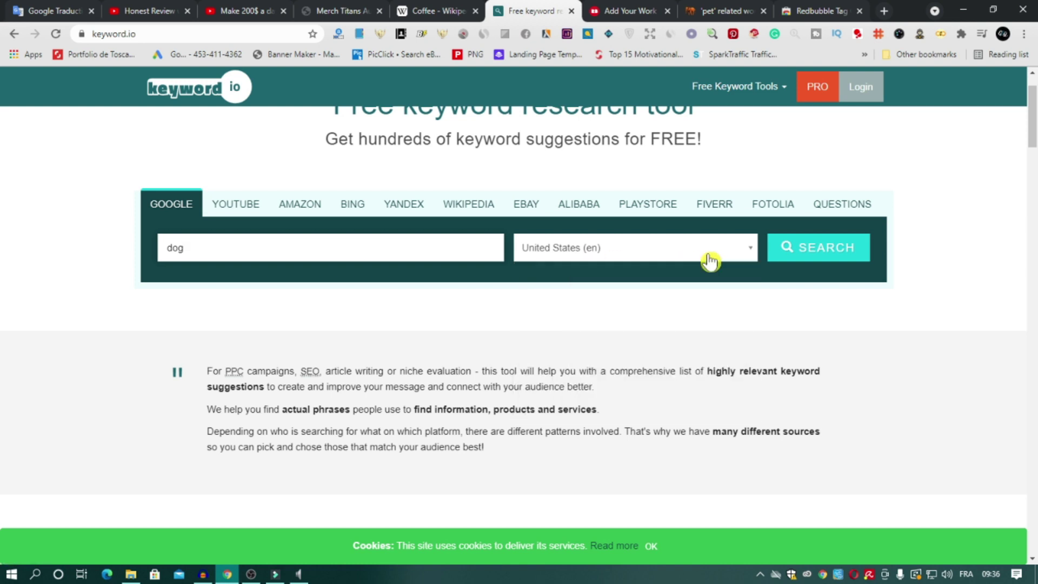
{"action": "left_click", "coordinate": [823, 259]}
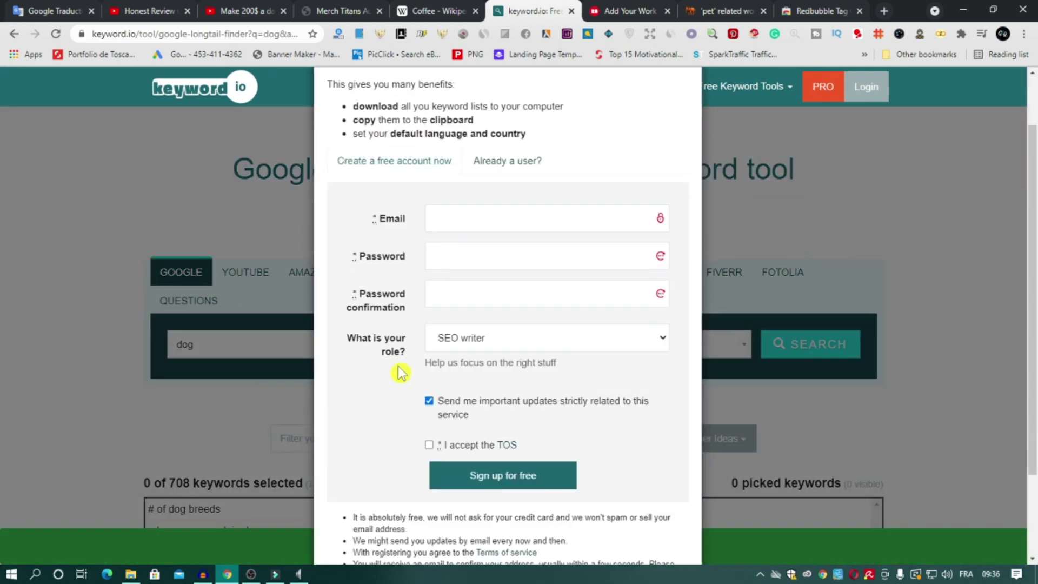
{"action": "scroll", "coordinate": [563, 530], "scroll_direction": "down", "scroll_amount": 2}
{"action": "left_click", "coordinate": [540, 525]}
Add all 708 'dog' keyword suggestions to the picked list and accept the cookie banner
{"action": "scroll", "coordinate": [227, 441], "scroll_direction": "down", "scroll_amount": 4}
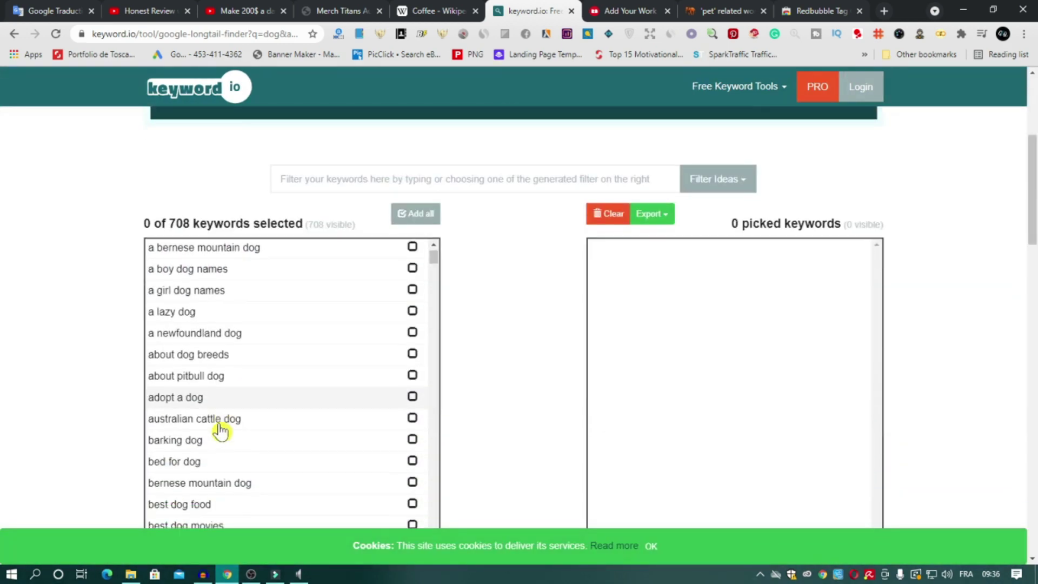
{"action": "scroll", "coordinate": [216, 352], "scroll_direction": "down", "scroll_amount": 3}
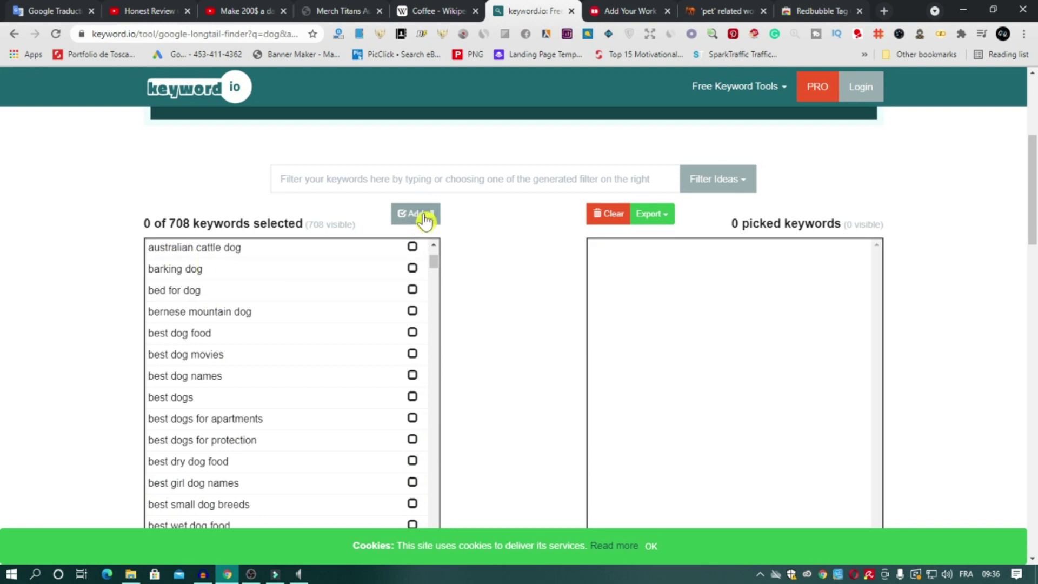
{"action": "left_click", "coordinate": [399, 216]}
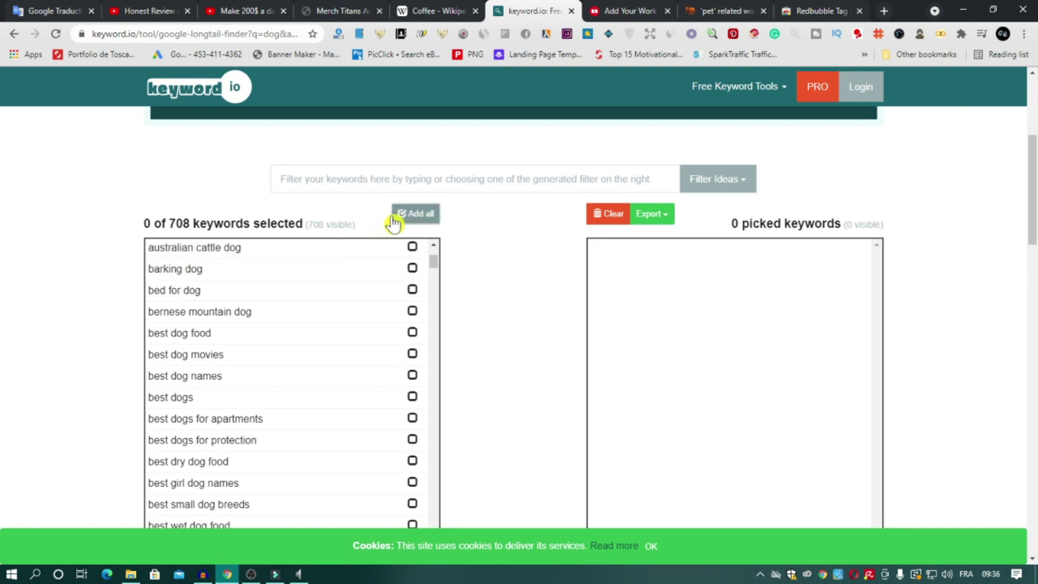
{"action": "scroll", "coordinate": [667, 276], "scroll_direction": "down", "scroll_amount": 6}
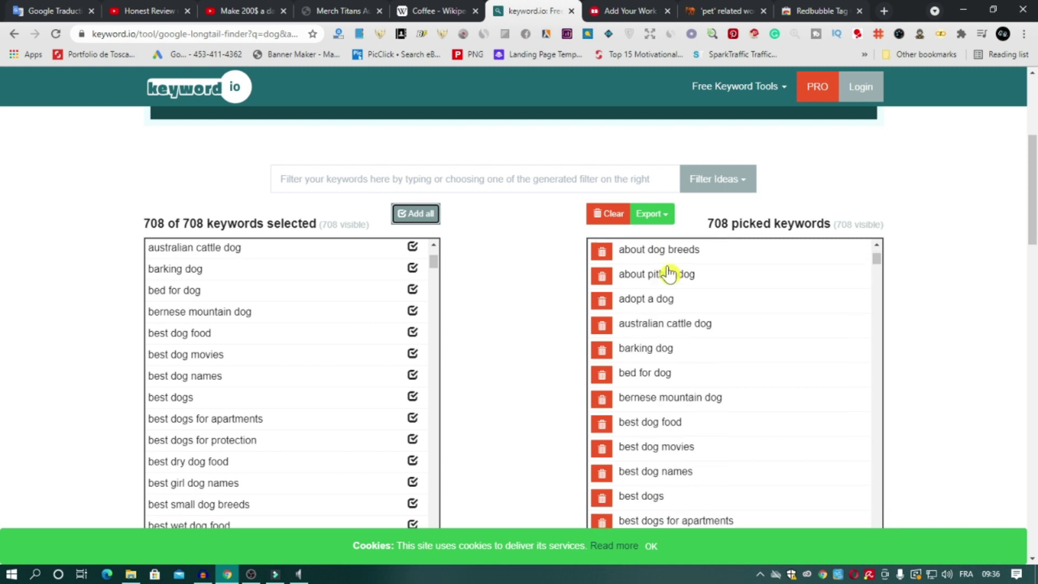
{"action": "scroll", "coordinate": [676, 348], "scroll_direction": "down", "scroll_amount": 10}
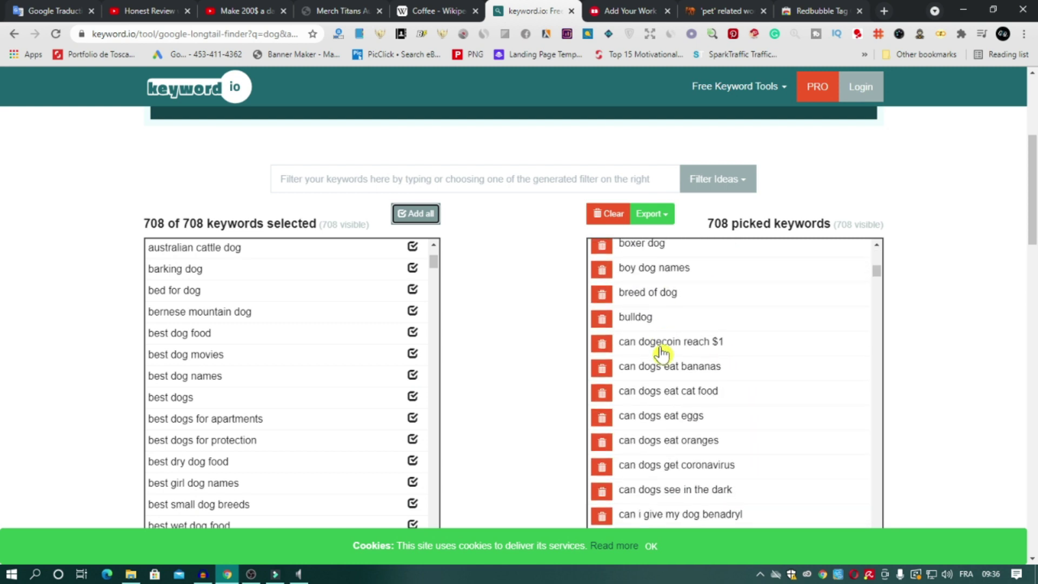
{"action": "scroll", "coordinate": [675, 411], "scroll_direction": "down", "scroll_amount": 5}
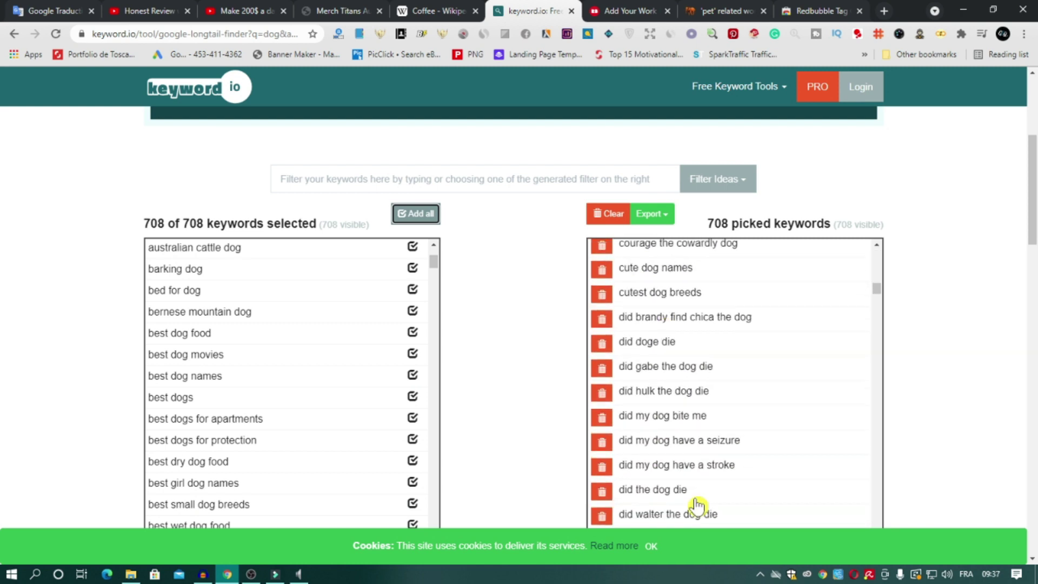
{"action": "left_click", "coordinate": [651, 546]}
{"action": "scroll", "coordinate": [729, 372], "scroll_direction": "down", "scroll_amount": 6}
{"action": "scroll", "coordinate": [730, 372], "scroll_direction": "down", "scroll_amount": 20}
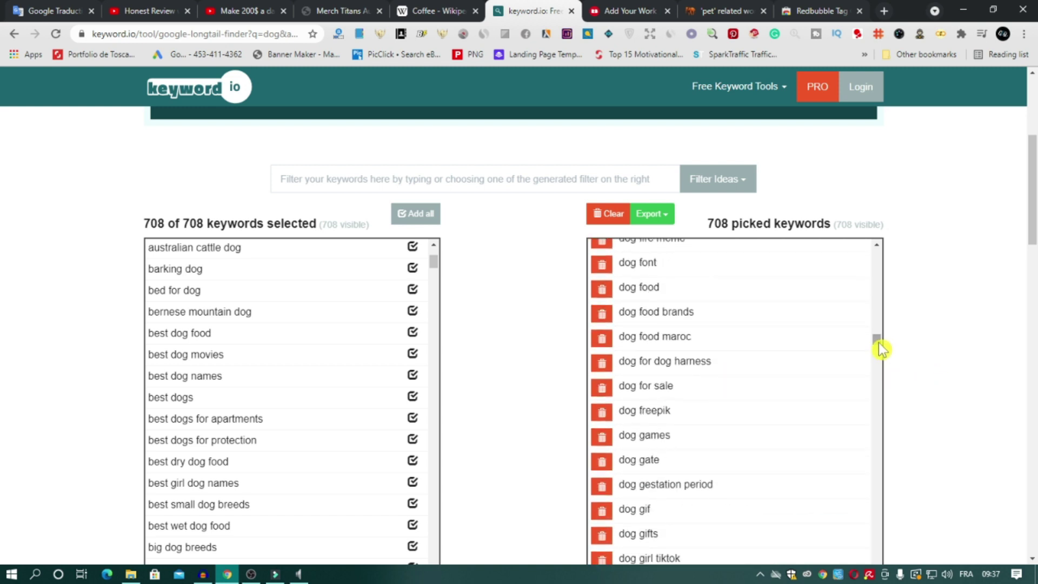
{"action": "left_click_drag", "start_coordinate": [877, 343], "coordinate": [876, 540]}
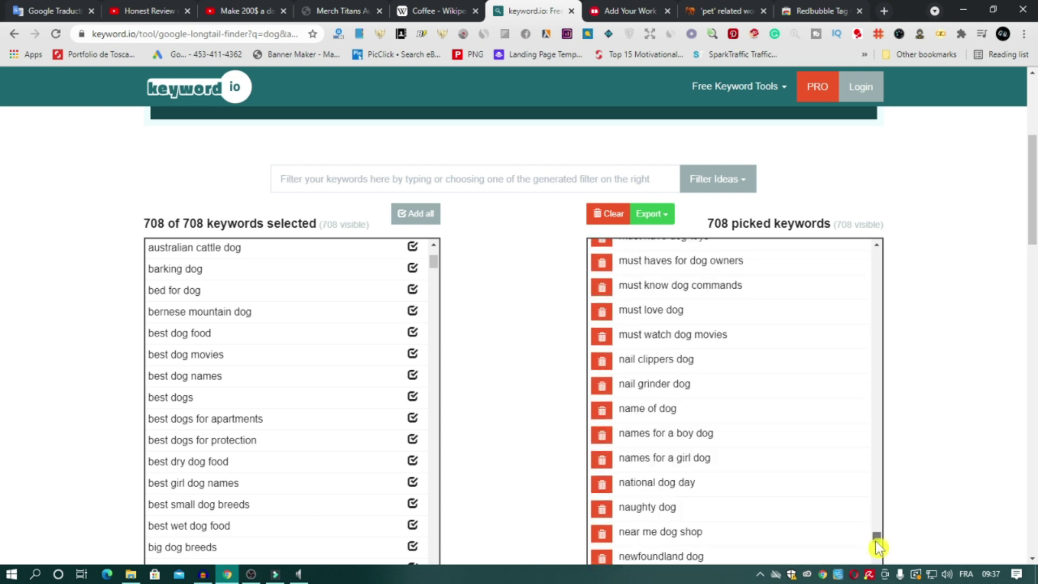